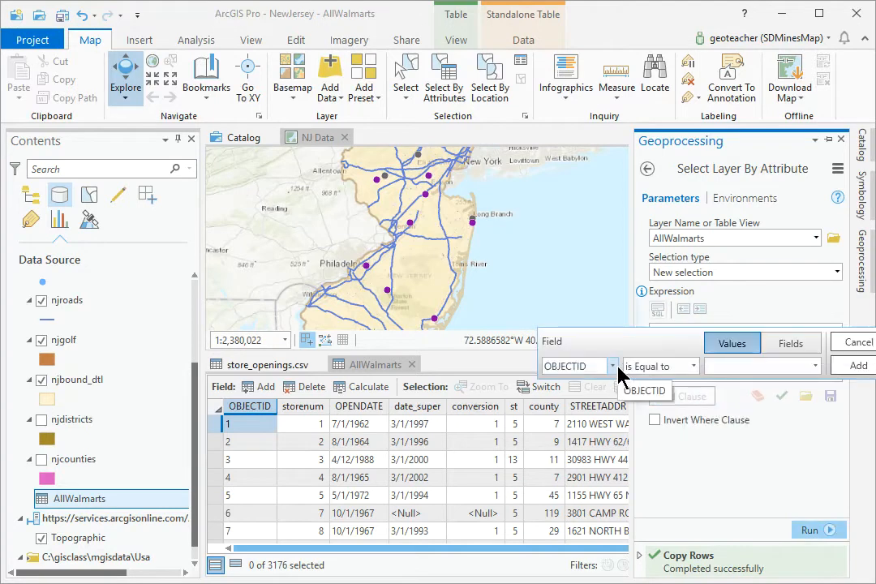
# Select the AllWalmarts records where STRSTATE is equal to NJ as a new selection.
pyautogui.click(614, 366)
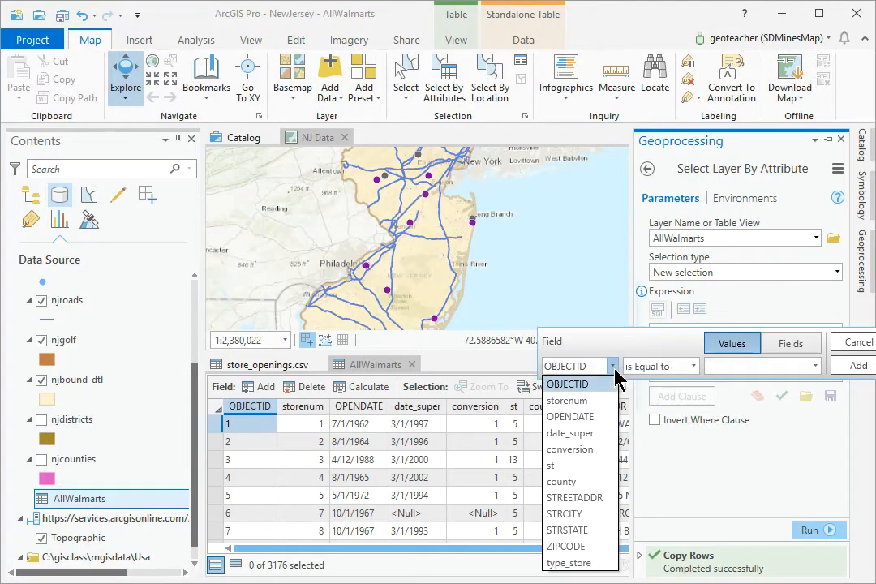
pyautogui.click(585, 532)
pyautogui.click(734, 367)
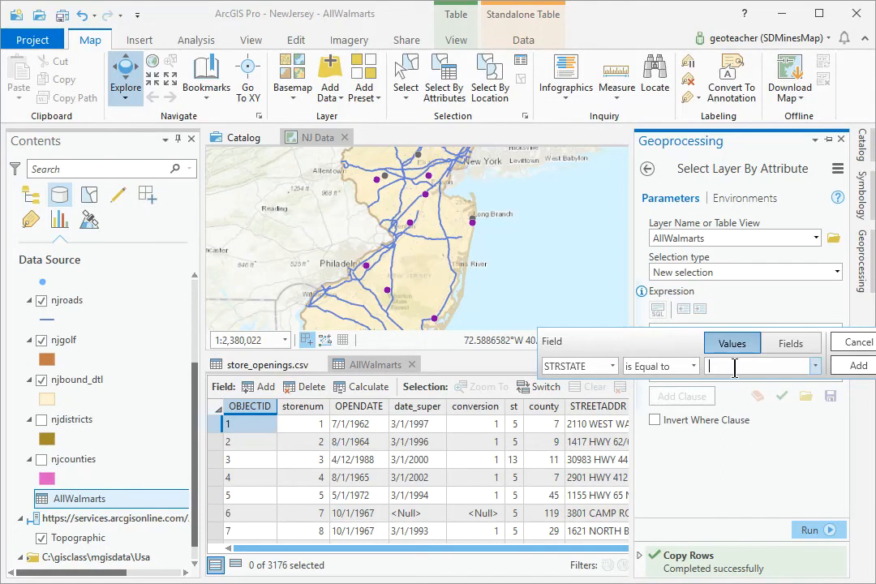
pyautogui.write('NC')
pyautogui.press('Tab')
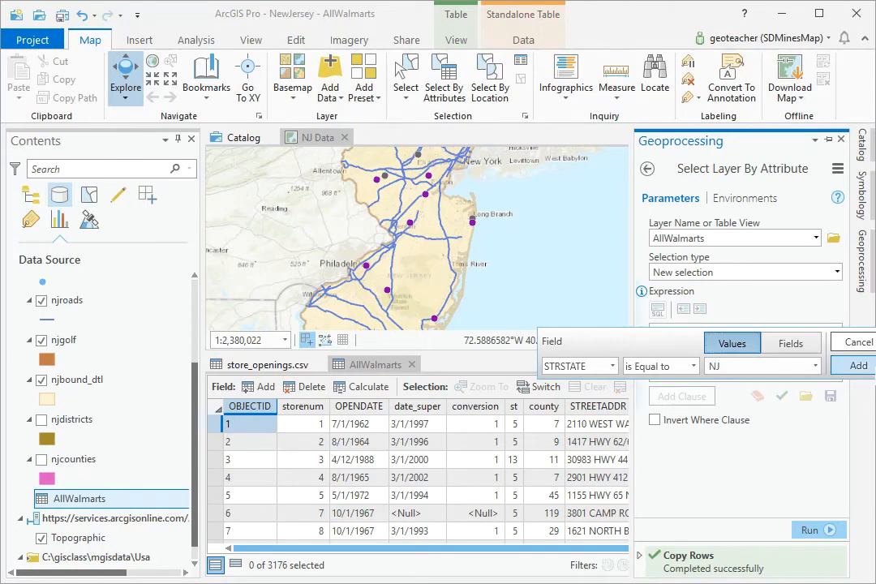
pyautogui.click(861, 366)
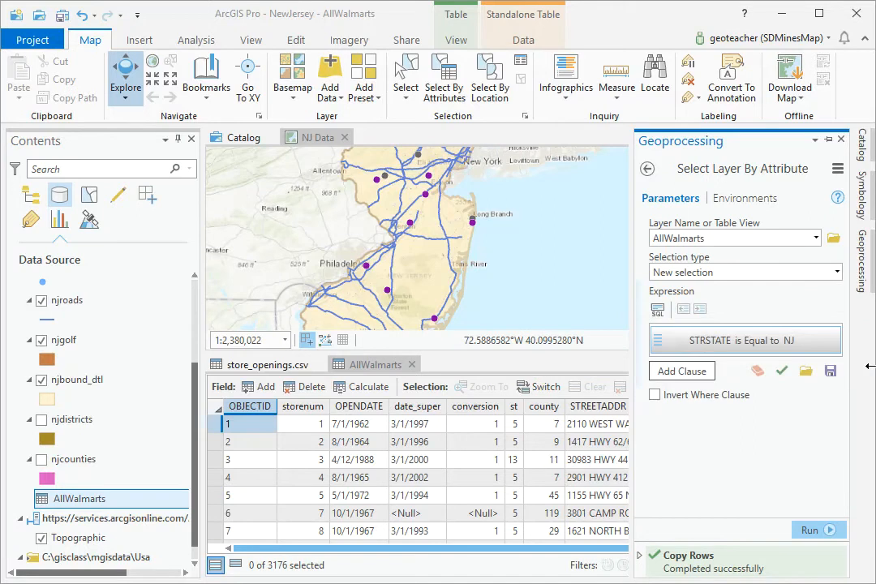
pyautogui.click(829, 528)
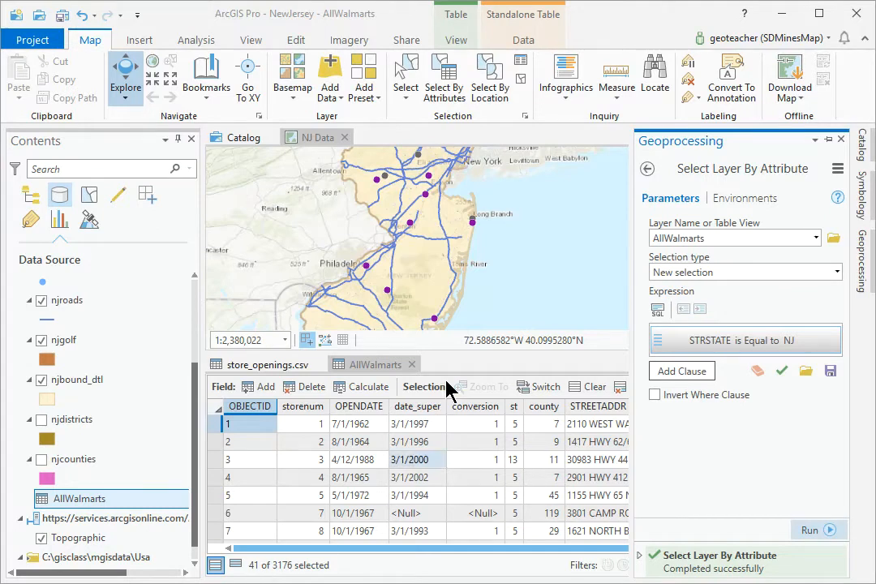
# Export the selected AllWalmarts rows to a new geodatabase table named NJWalmarts.
pyautogui.click(526, 40)
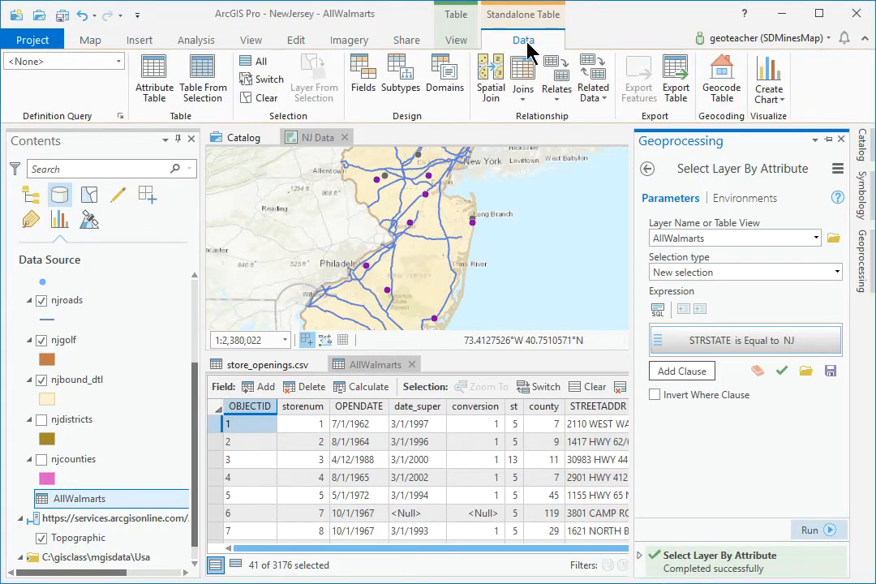
pyautogui.click(677, 77)
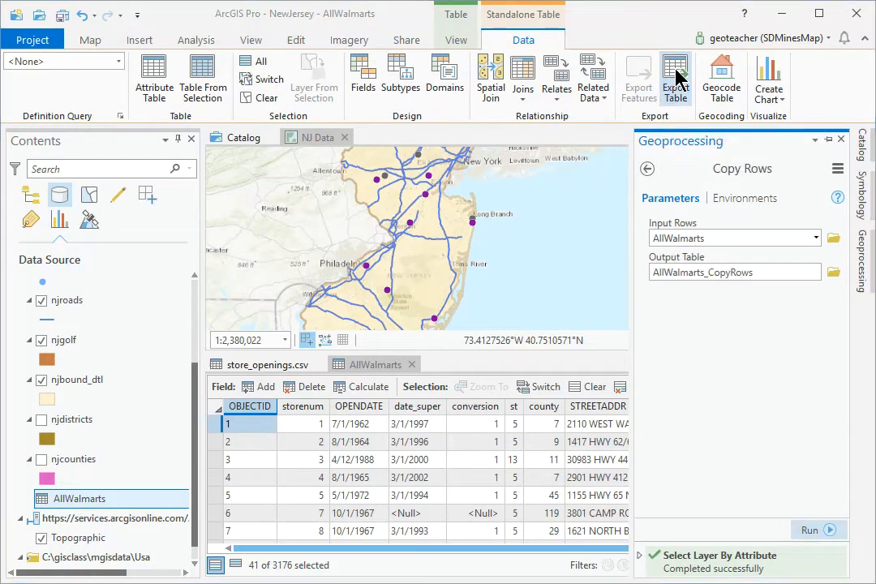
pyautogui.click(780, 270)
pyautogui.doubleClick(781, 270)
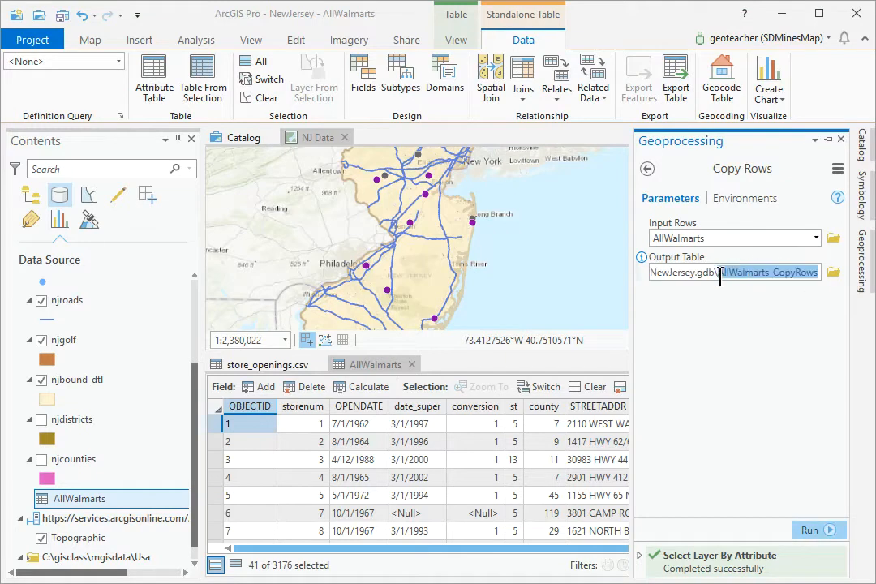
pyautogui.write('NJWalmarts')
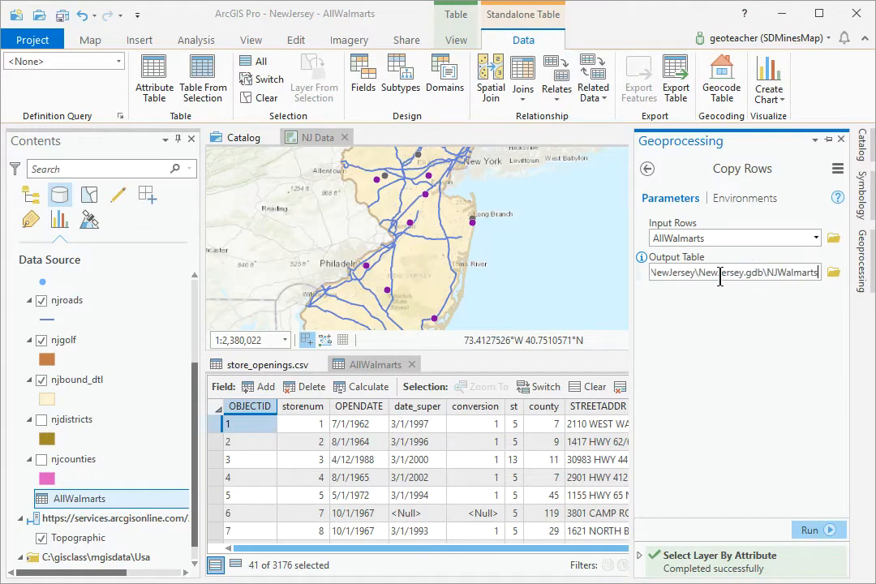
pyautogui.press('Tab')
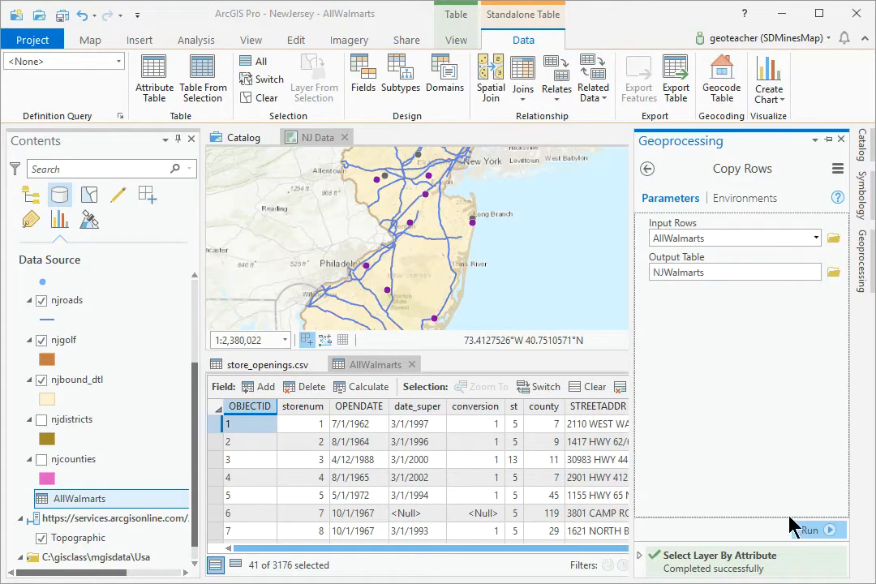
pyautogui.click(808, 531)
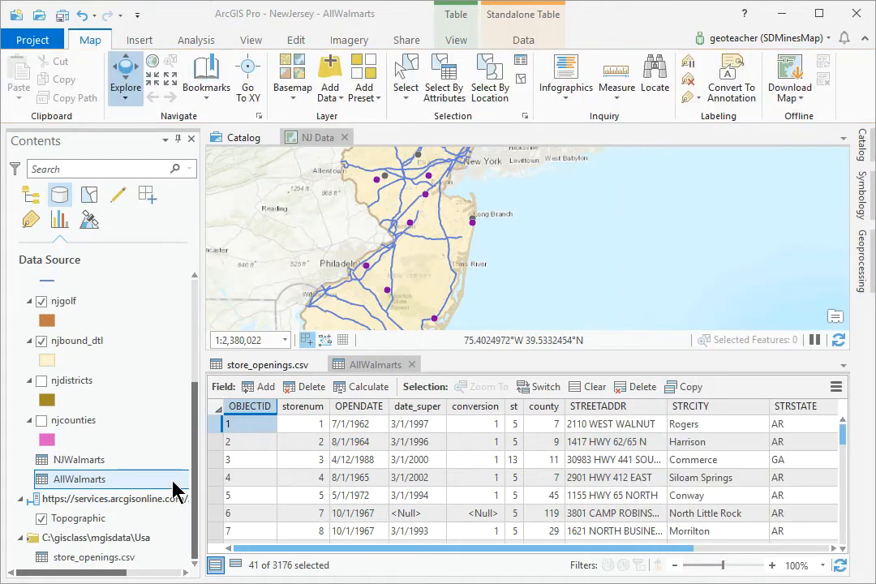
# Open the NJWalmarts table and look through its records to check the store states.
pyautogui.rightClick(84, 466)
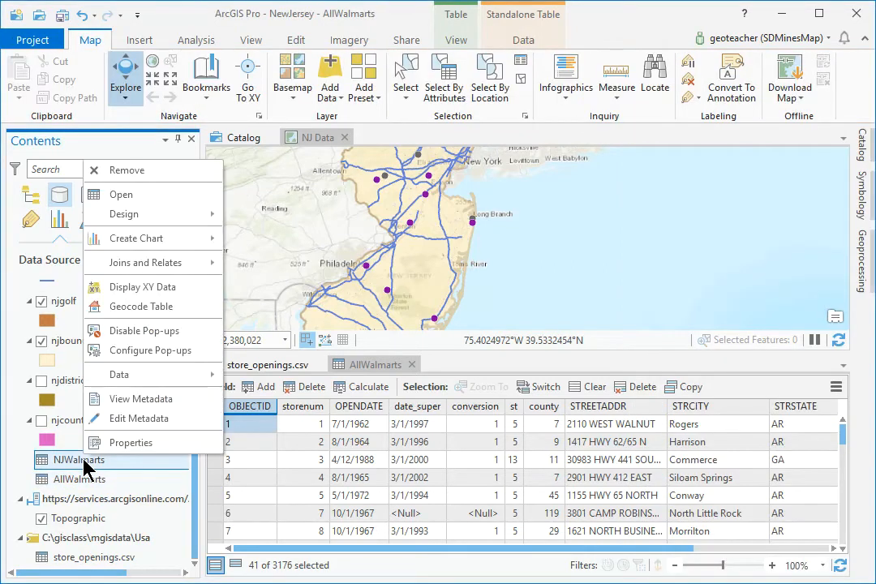
pyautogui.click(130, 196)
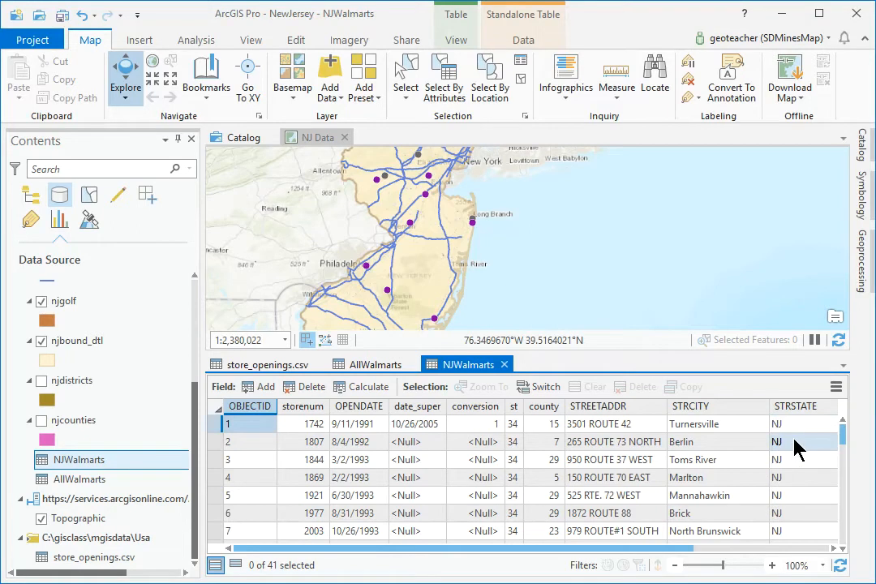
pyautogui.scroll(-8, 794, 440)
pyautogui.scroll(-4, 793, 440)
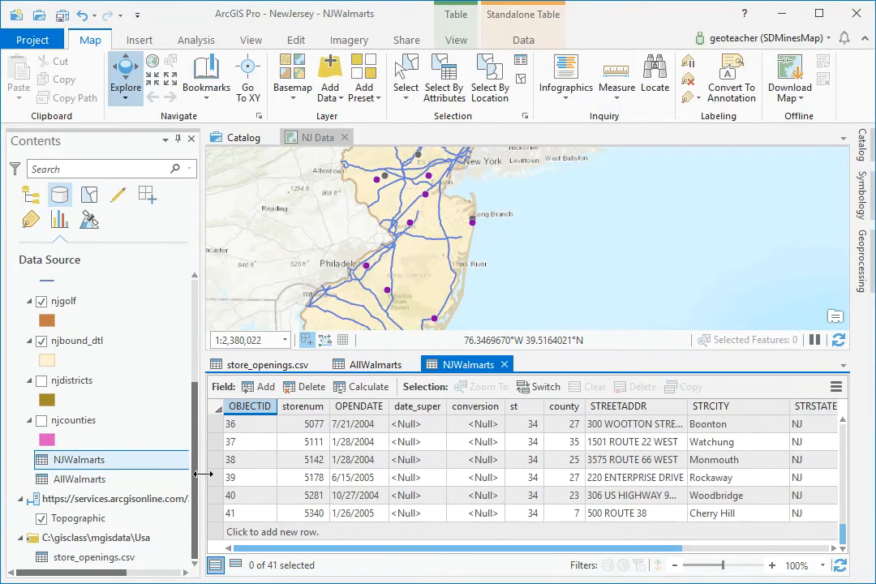
# Remove the AllWalmarts and store_openings.csv tables from the map.
pyautogui.rightClick(90, 483)
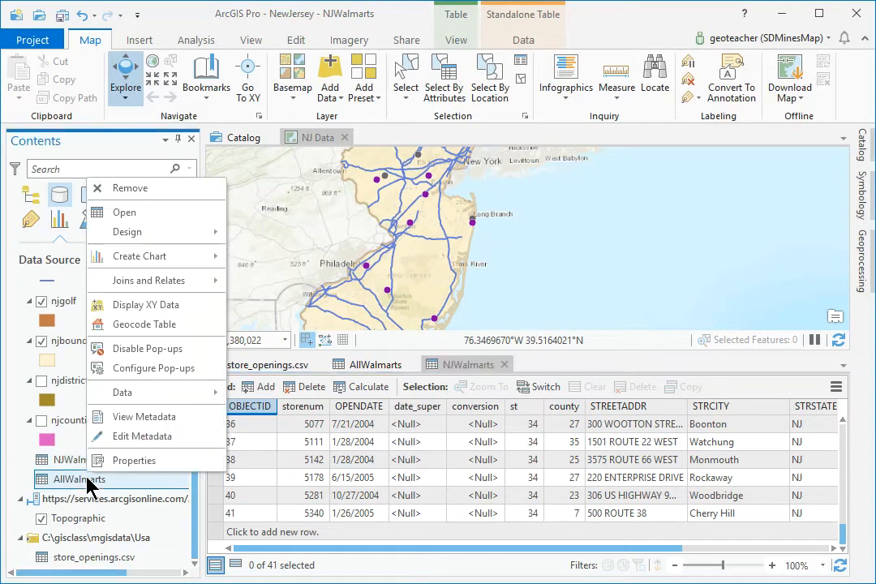
pyautogui.click(157, 195)
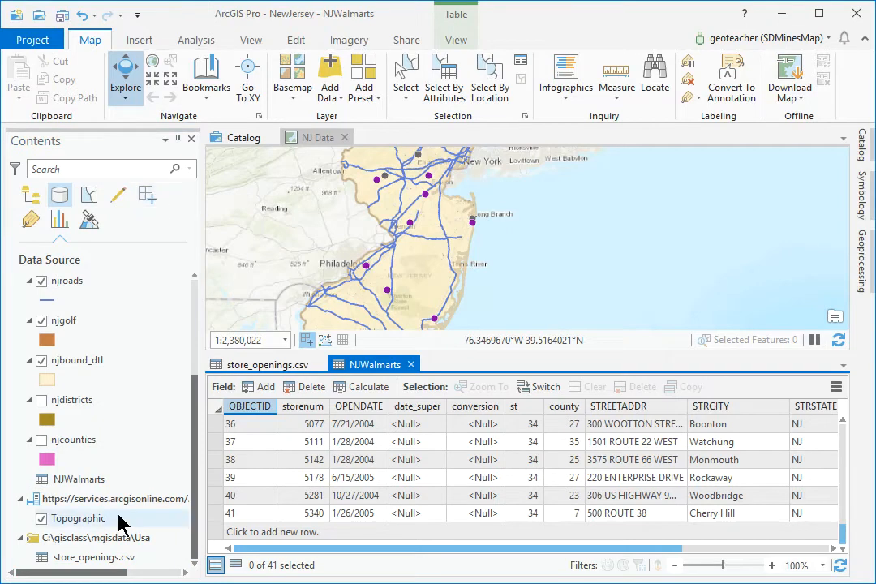
pyautogui.rightClick(118, 564)
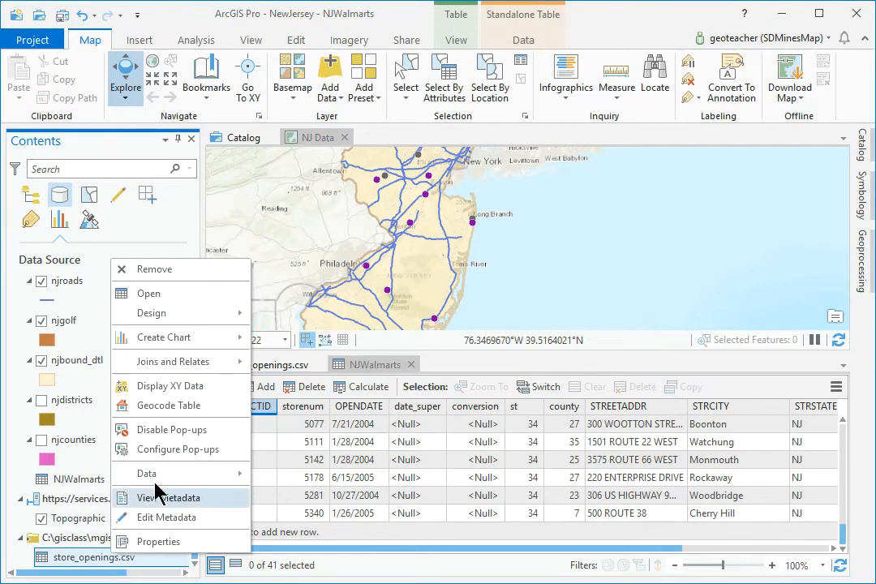
pyautogui.click(154, 270)
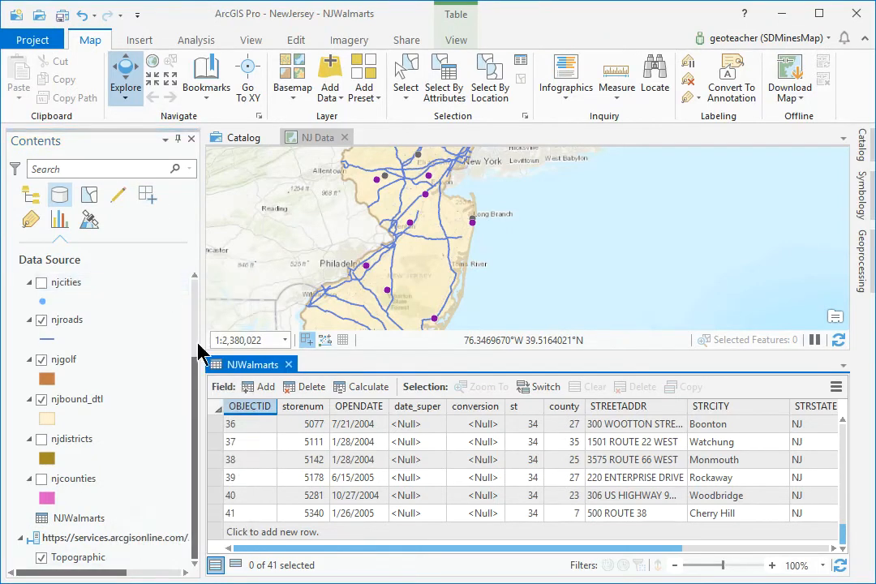
# Find the Geocode Addresses tool and set NJWalmarts as the input table and ArcGIS World Geocoding Service as the address locator.
pyautogui.click(861, 259)
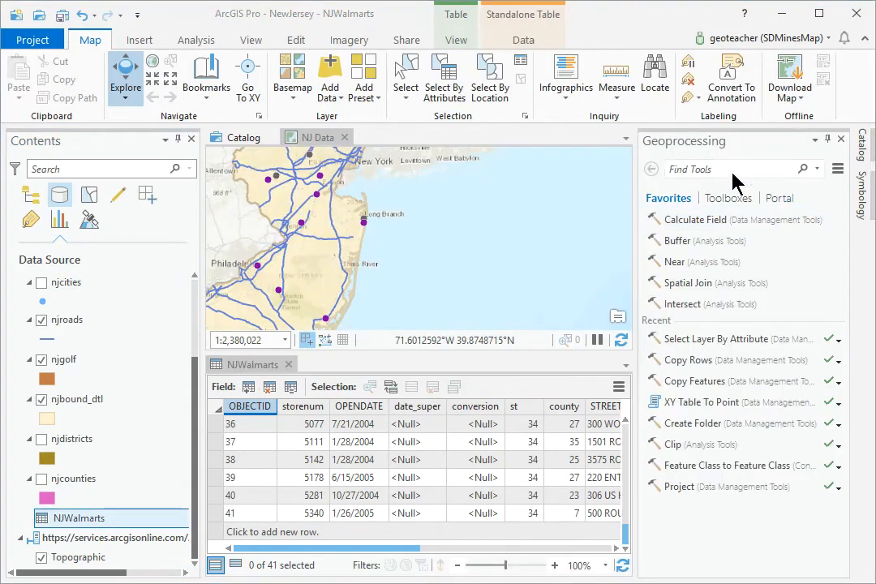
pyautogui.write('geocode')
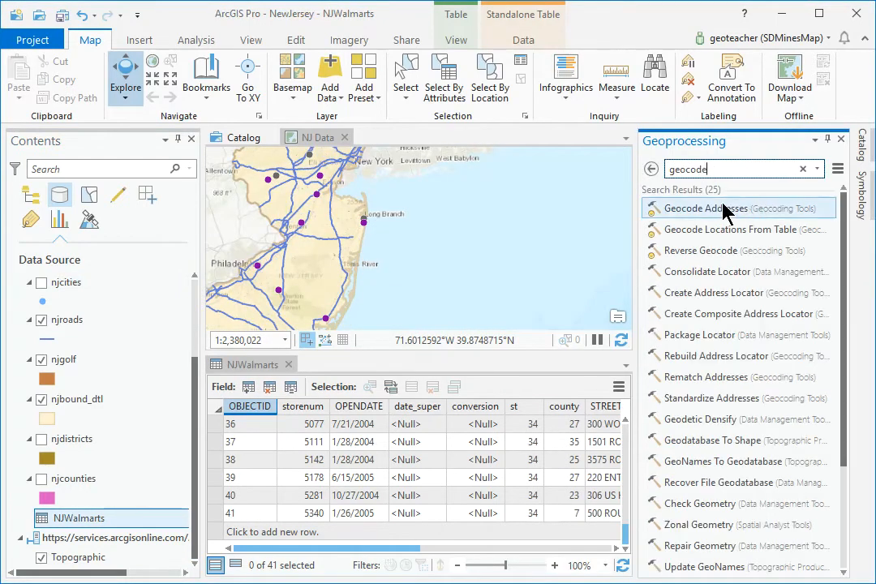
pyautogui.click(726, 211)
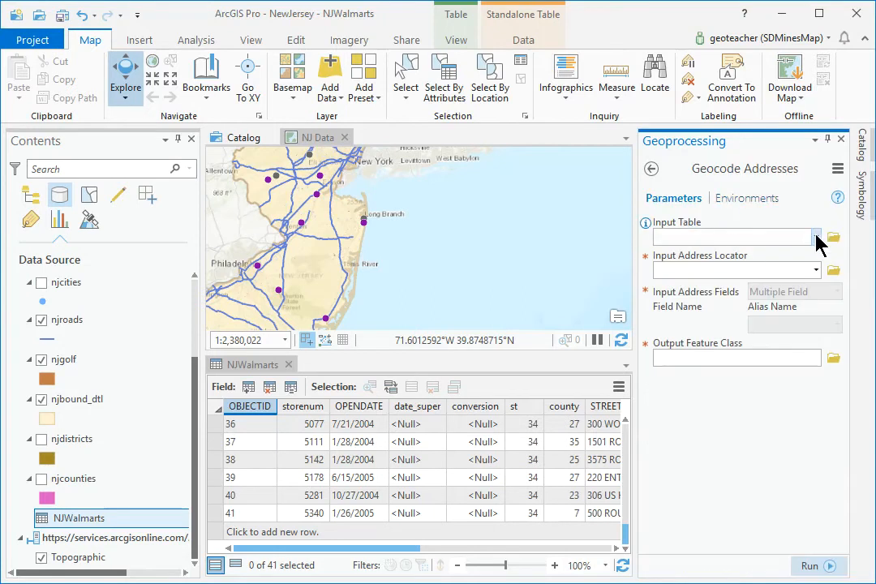
pyautogui.click(816, 238)
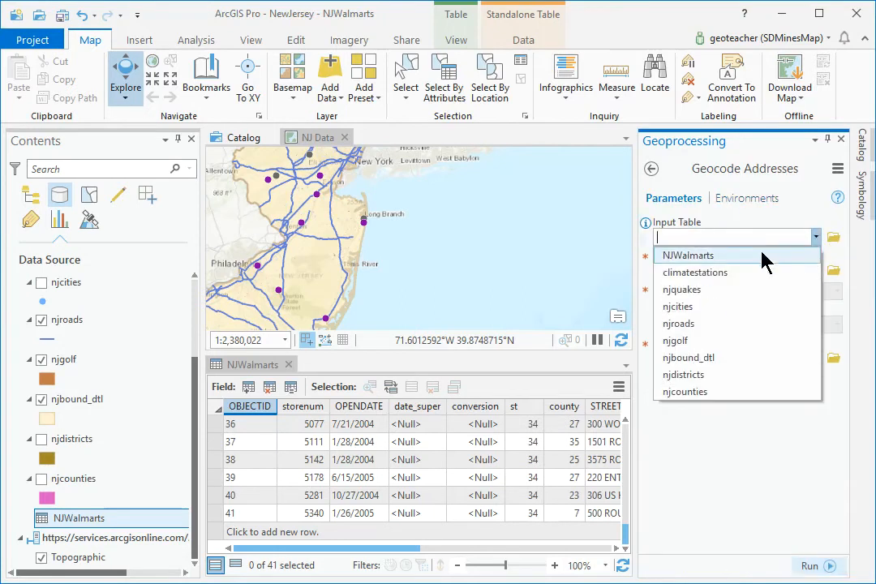
pyautogui.click(765, 258)
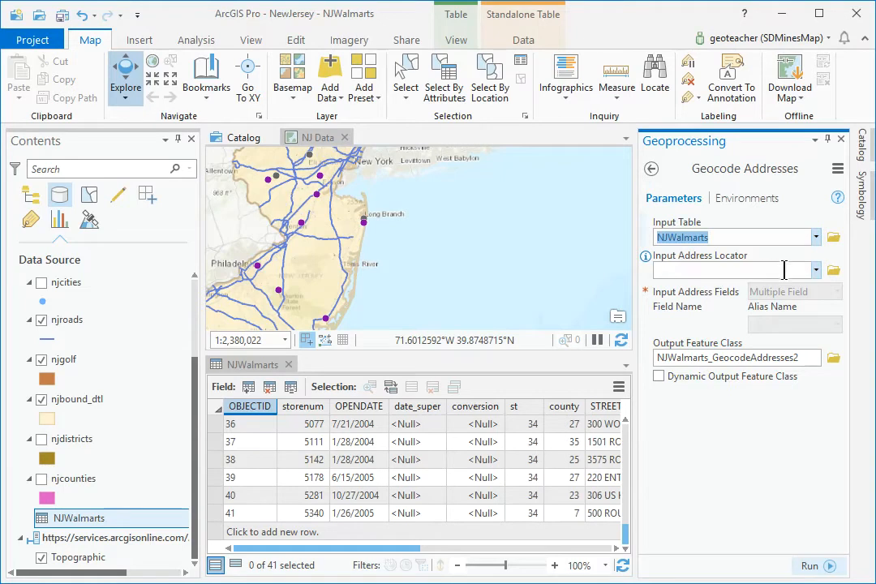
pyautogui.click(816, 270)
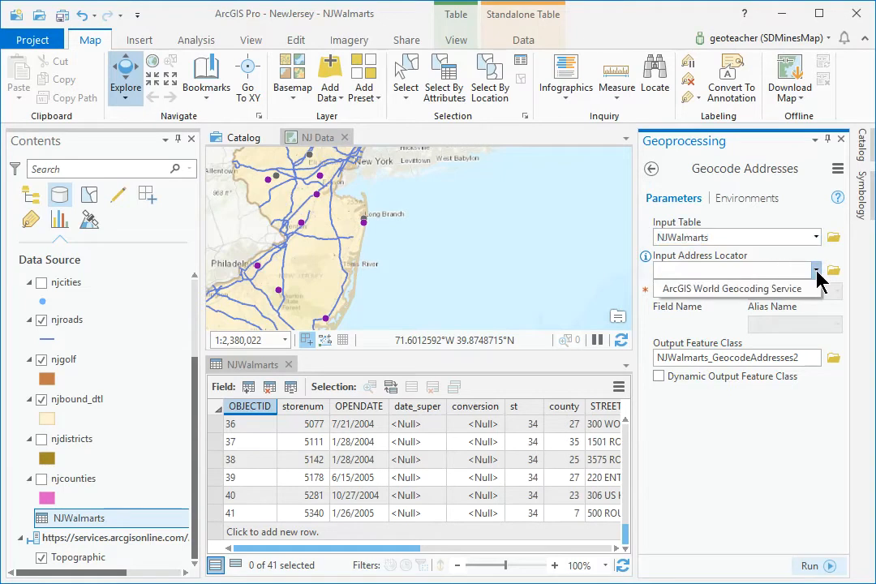
pyautogui.click(715, 290)
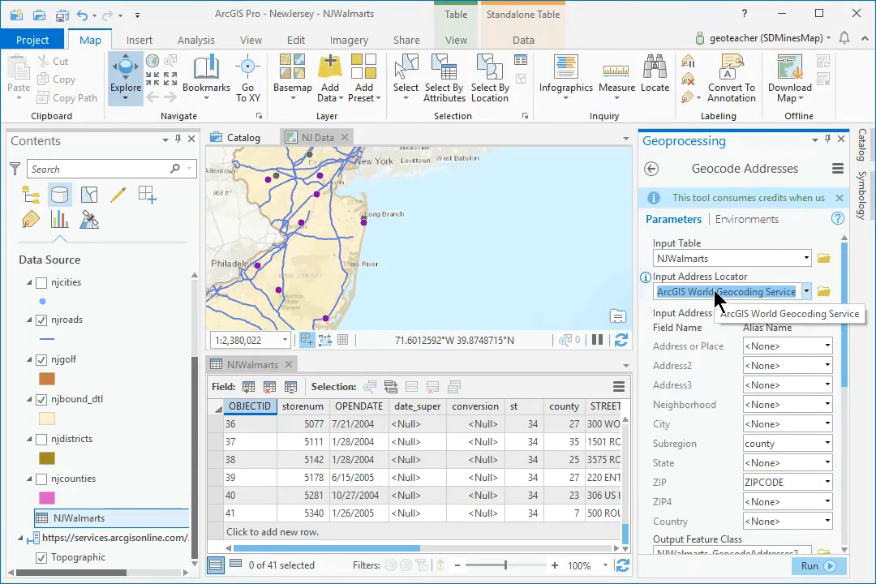
# Match the locator's Address or Place field to STREETADDR and its City field to STRCITY.
pyautogui.click(827, 346)
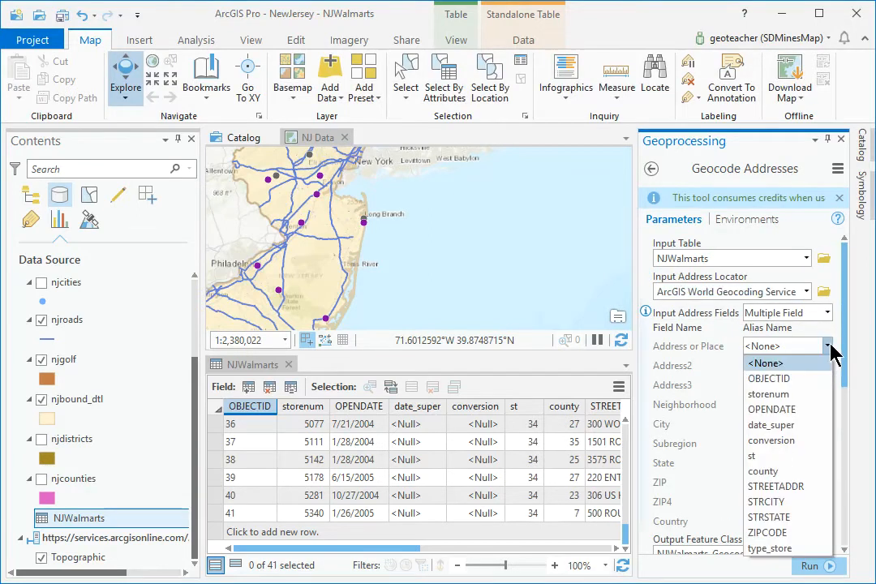
pyautogui.click(803, 487)
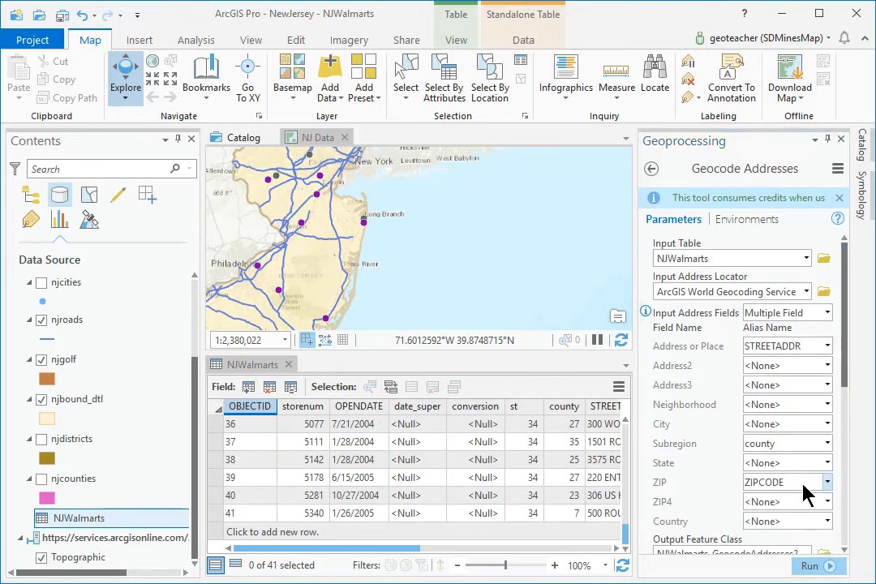
pyautogui.click(827, 423)
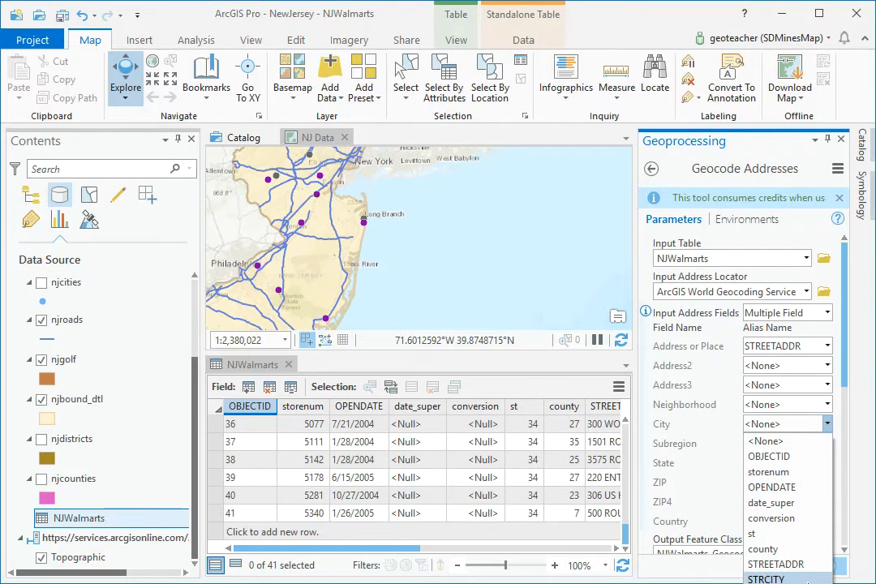
pyautogui.click(766, 578)
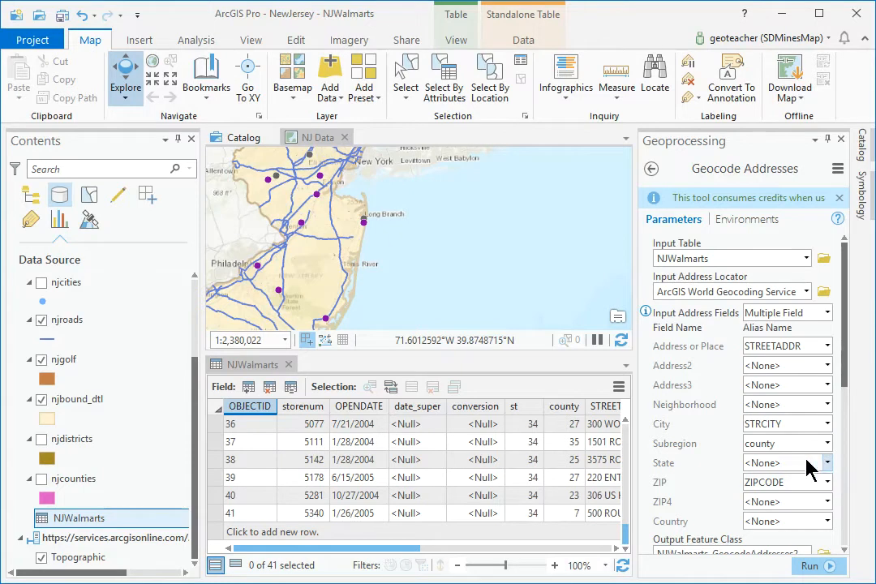
# Name the output feature class NJWalmartsPts, limit the country to United States, and run the geocoding.
pyautogui.moveTo(847, 365); pyautogui.dragTo(841, 454)
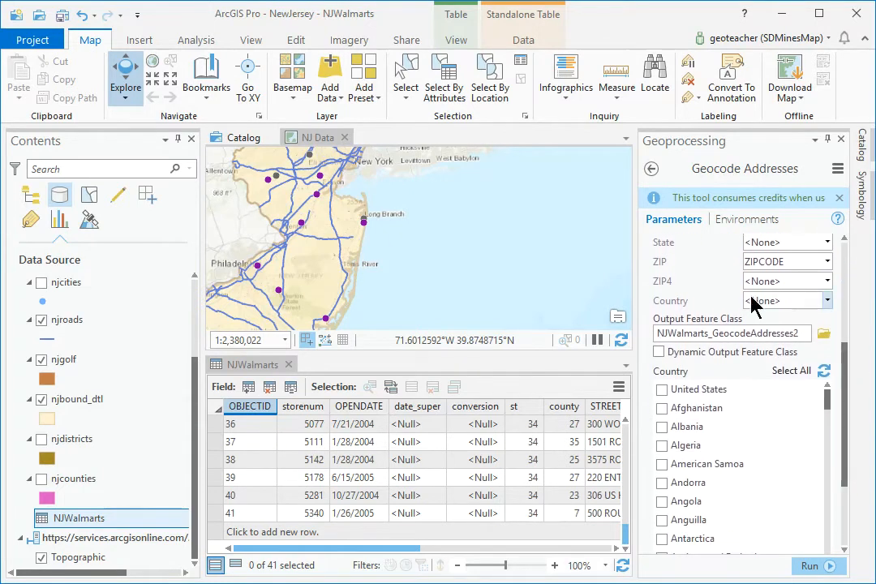
pyautogui.moveTo(702, 333); pyautogui.dragTo(844, 340)
pyautogui.write('Pts')
pyautogui.press('Tab')
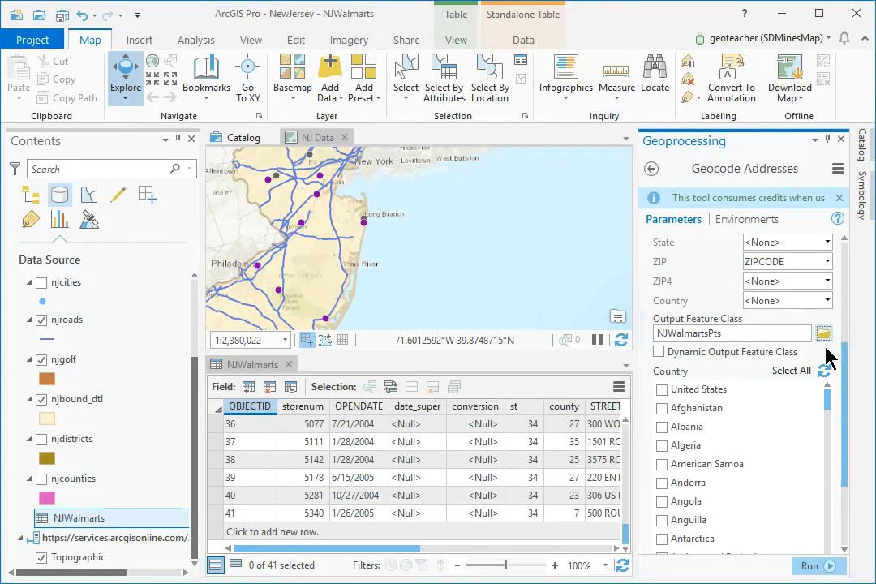
pyautogui.click(662, 390)
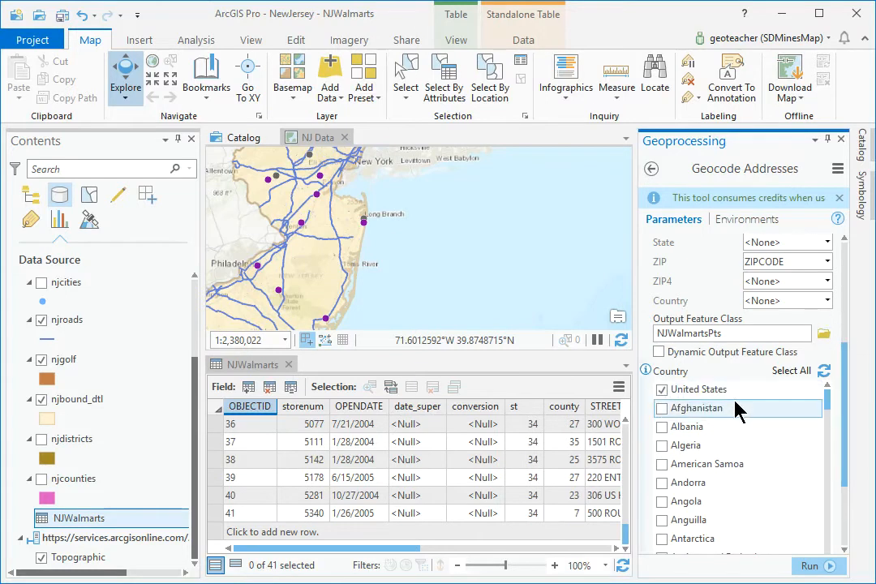
pyautogui.click(807, 567)
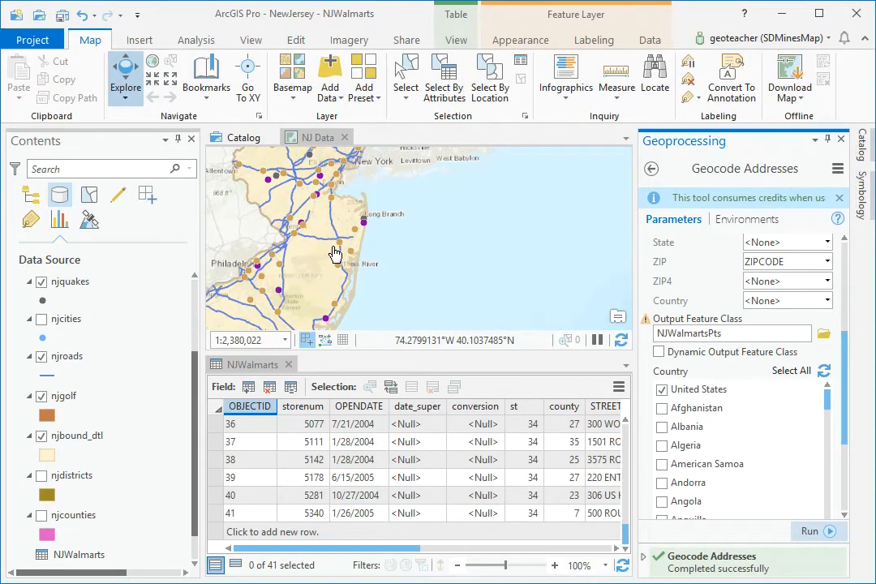
# Save the project and close the NJWalmarts table.
pyautogui.click(62, 17)
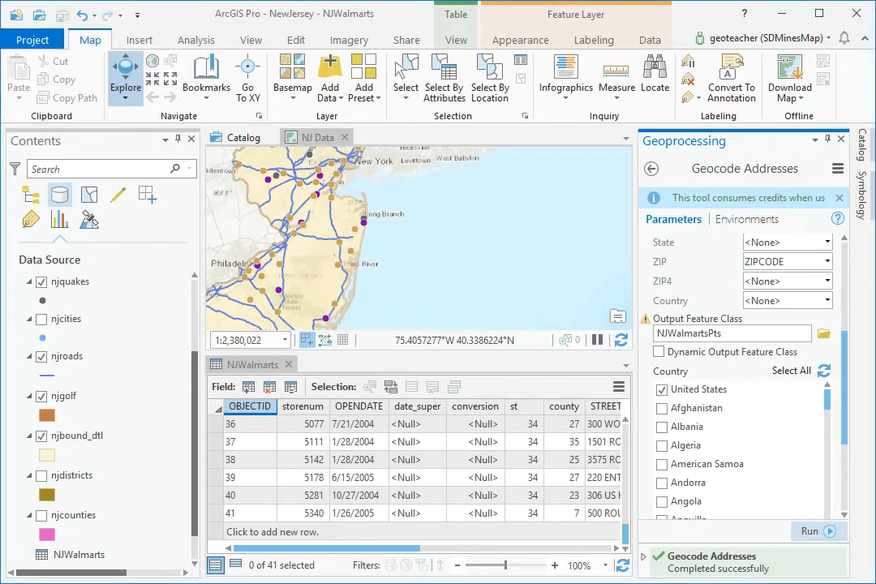
pyautogui.click(288, 365)
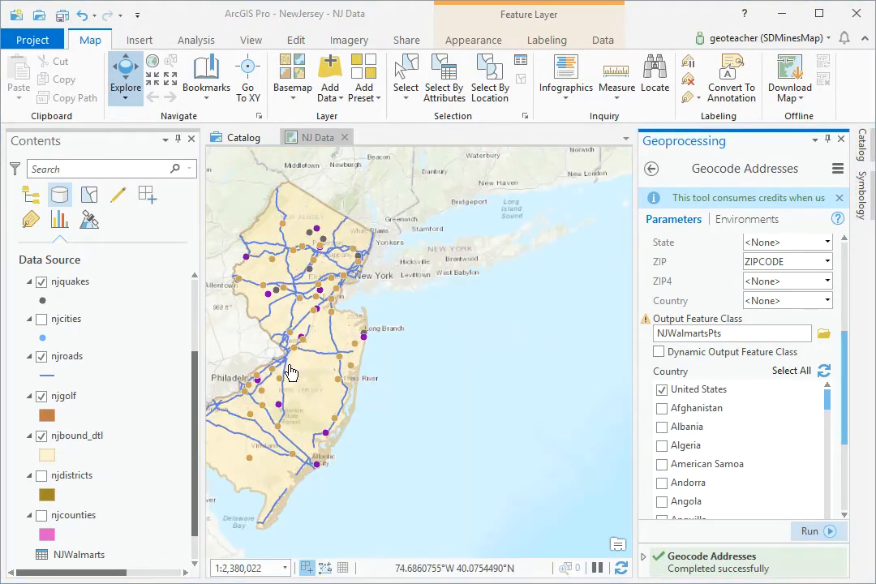
# Open the recent project BHWaterStudy and switch to its Study Quads map.
pyautogui.moveTo(294, 377); pyautogui.dragTo(399, 386)
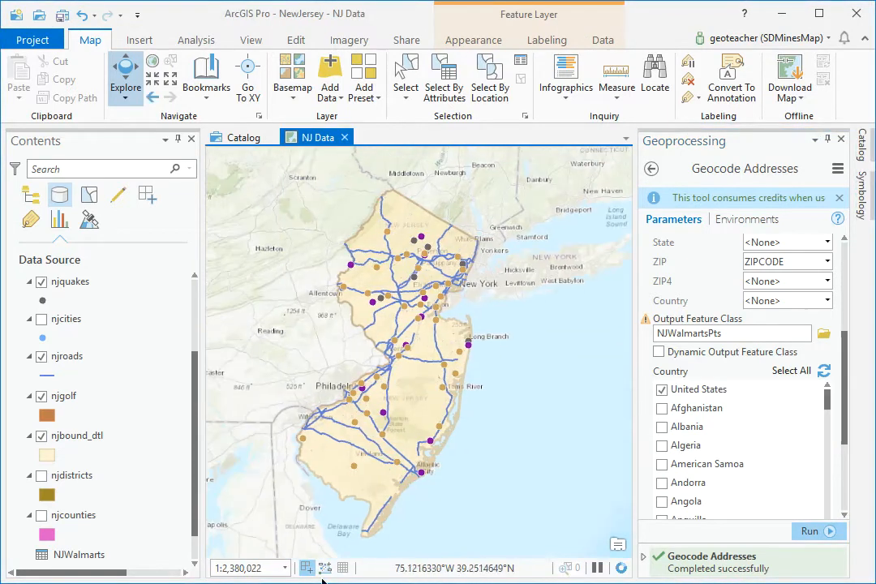
pyautogui.click(34, 41)
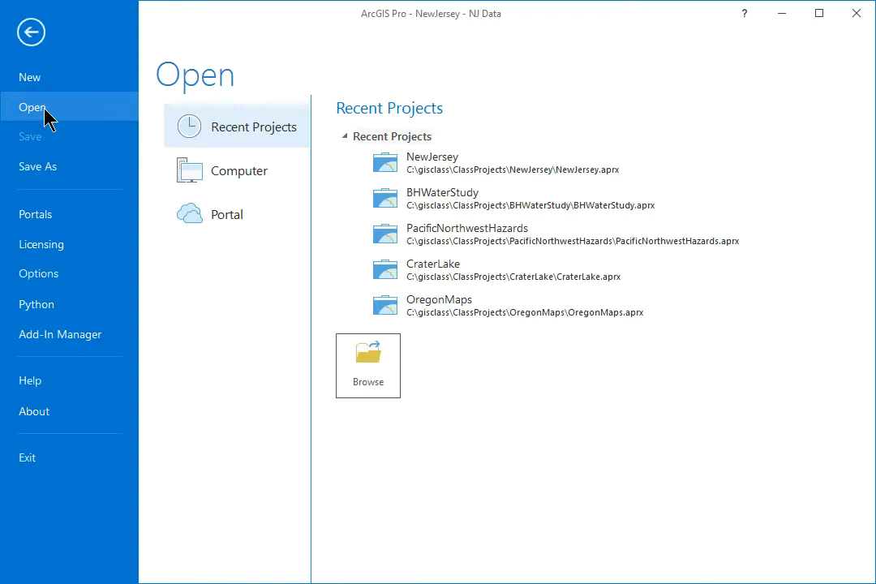
pyautogui.click(450, 201)
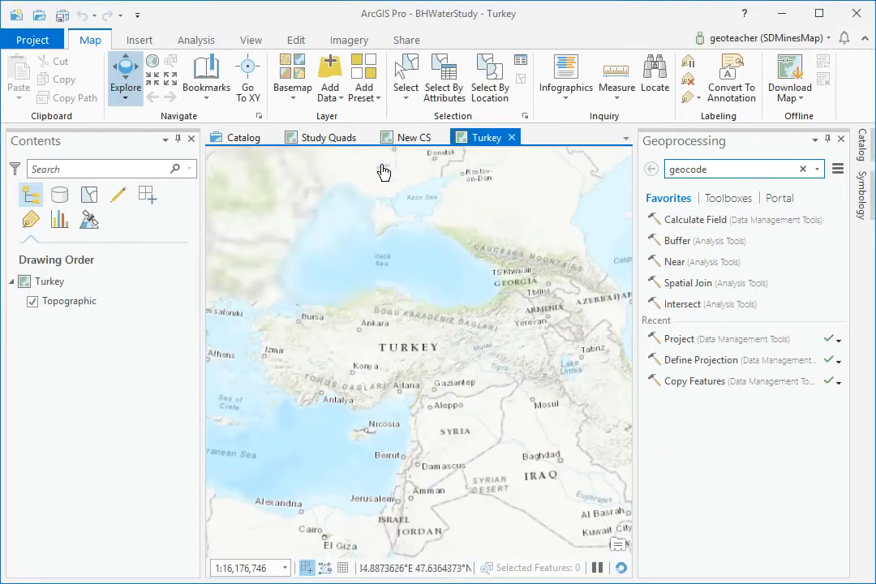
pyautogui.click(328, 140)
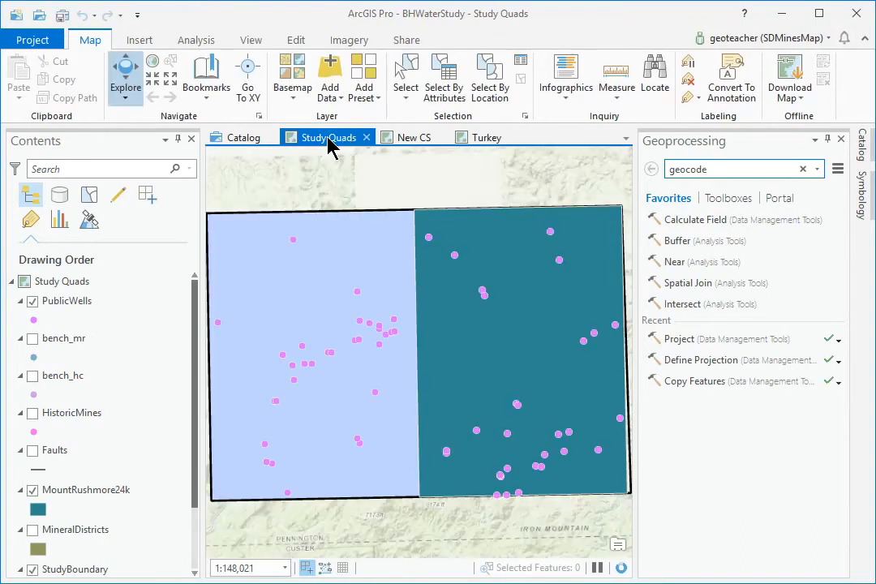
# Set the geoprocessing environment's output coordinate system to that of the current map, Study Quads.
pyautogui.click(191, 42)
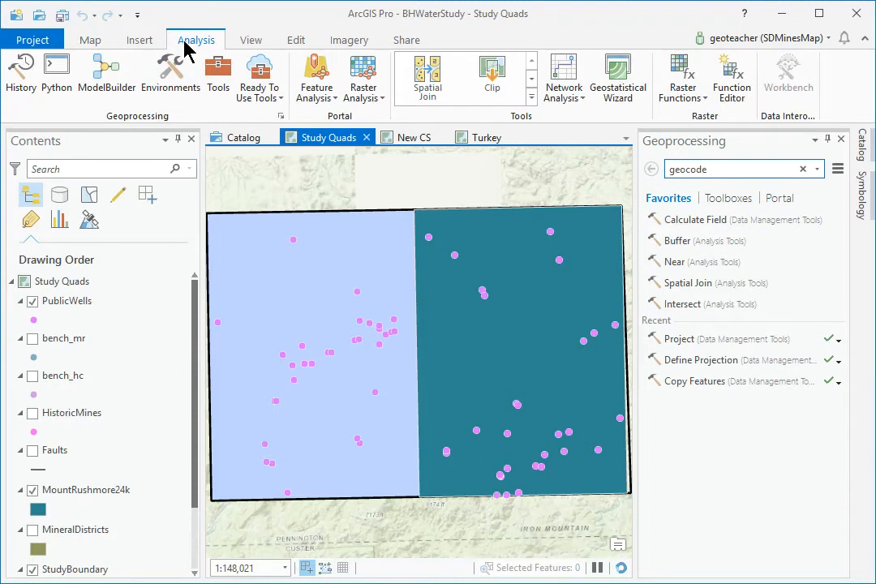
pyautogui.click(174, 77)
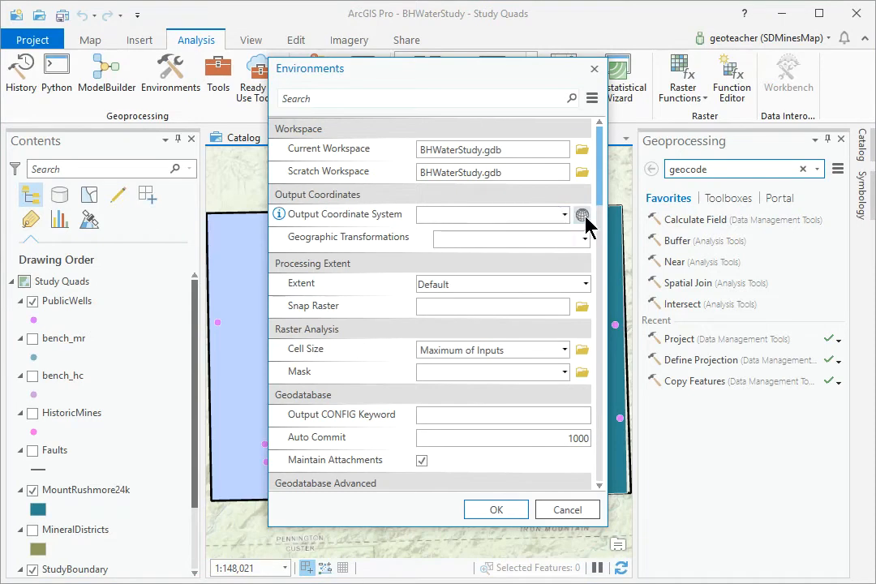
pyautogui.click(565, 216)
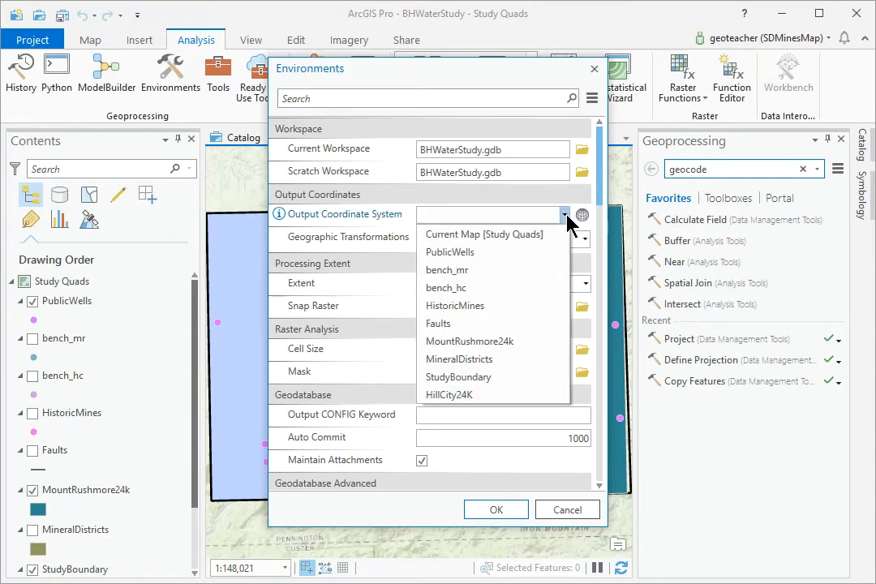
pyautogui.click(529, 239)
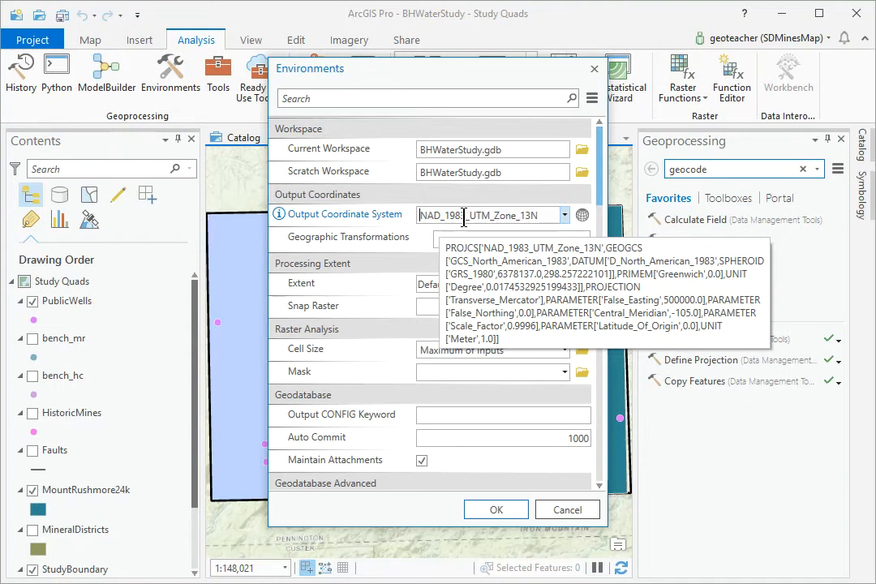
pyautogui.click(491, 511)
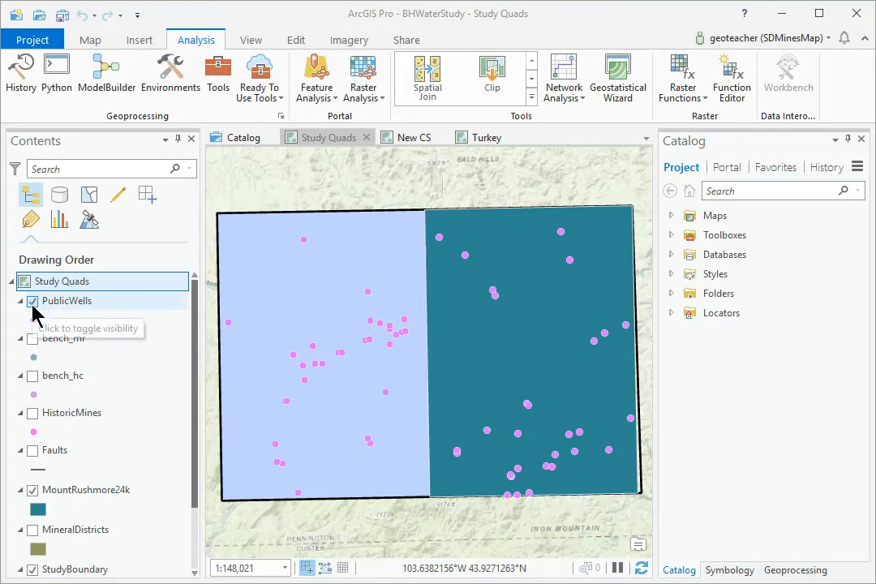
# Turn off PublicWells and all other visible layers, leaving only the Topographic basemap displayed.
pyautogui.click(32, 301)
pyautogui.scroll(-2, 172, 454)
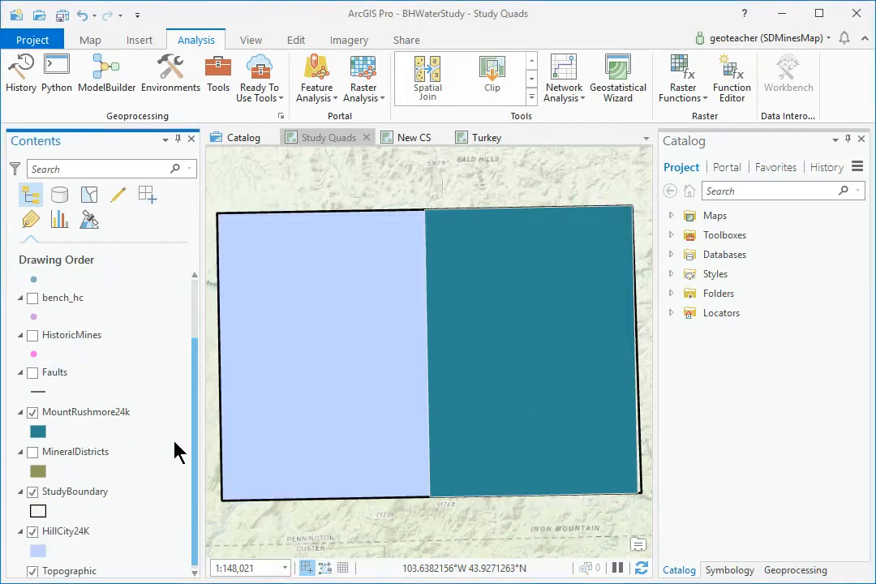
pyautogui.keyDown('ctrl'); pyautogui.click(33, 412); pyautogui.keyUp('ctrl')
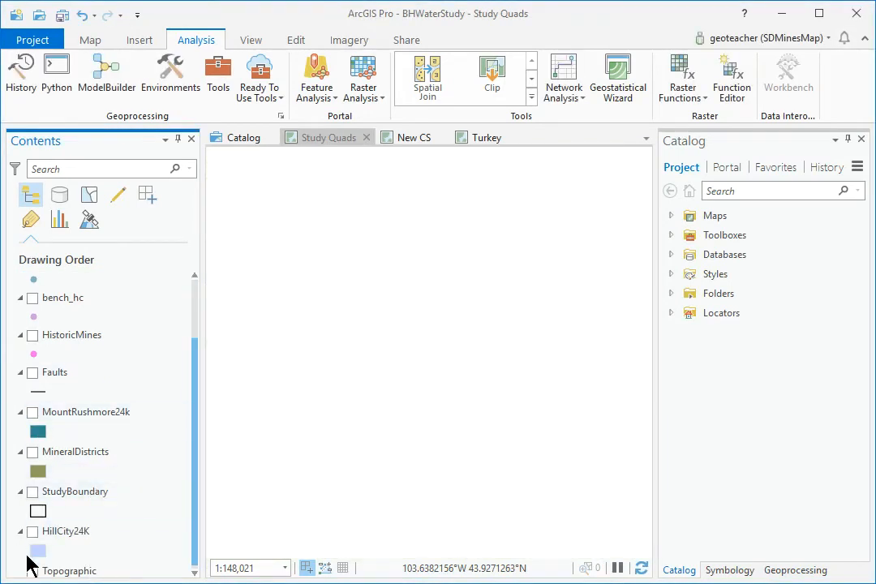
pyautogui.click(33, 571)
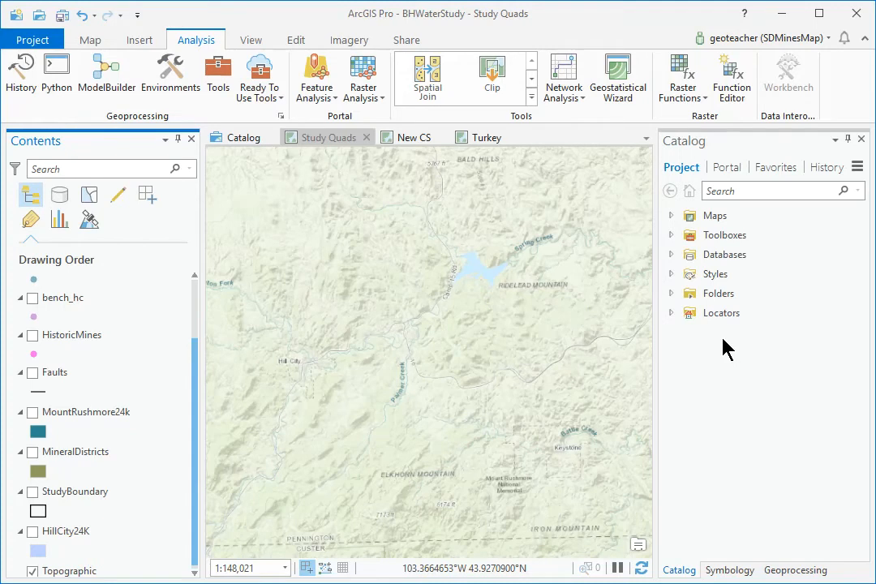
# Add HillCityStructure.shp and MtRushmoreStructure.shp from the mgisdata BlackHills Downloads folder to the Study Quads map.
pyautogui.click(673, 295)
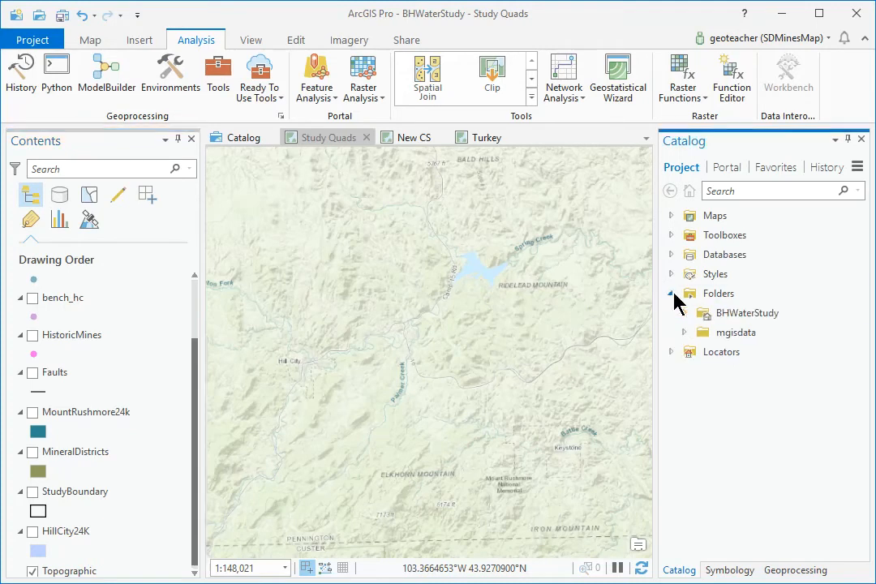
pyautogui.click(683, 333)
pyautogui.click(698, 372)
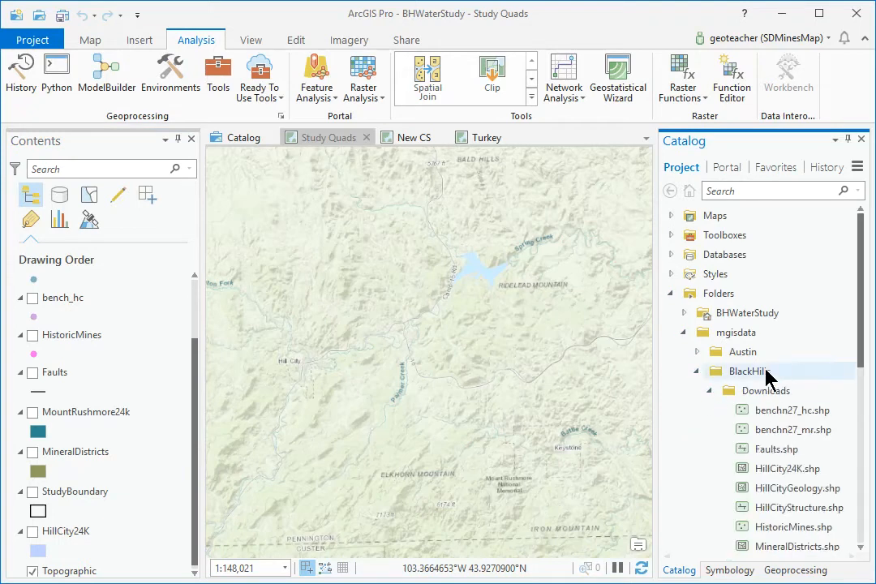
pyautogui.scroll(-3, 768, 381)
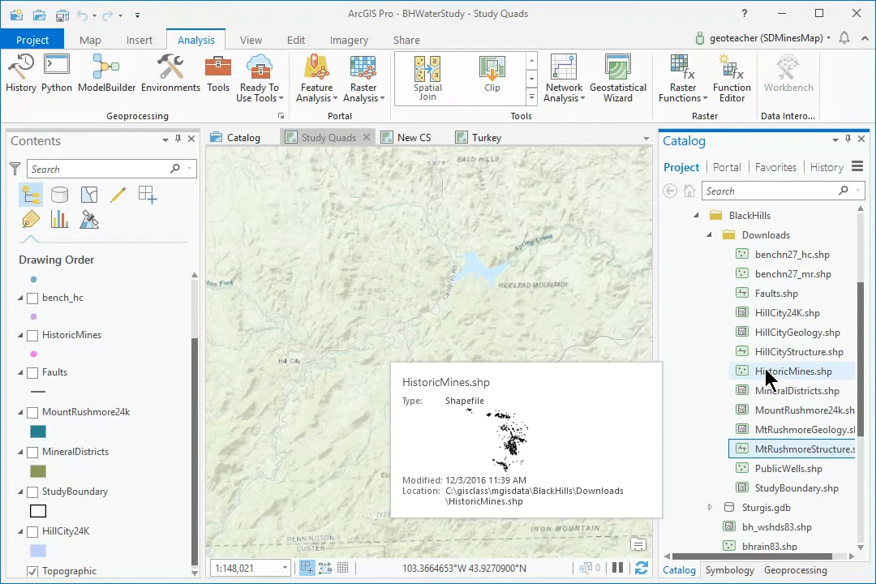
pyautogui.moveTo(797, 365)
pyautogui.moveTo(797, 364); pyautogui.dragTo(479, 344)
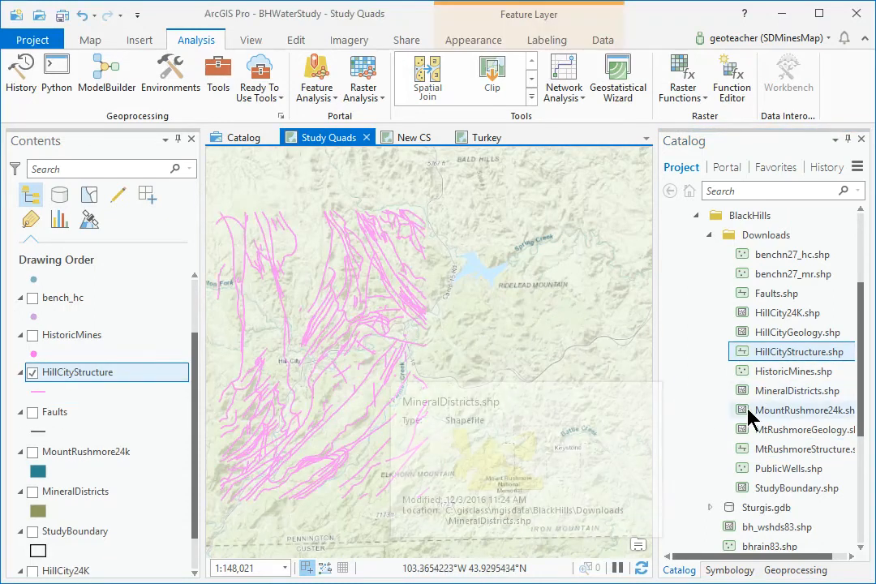
pyautogui.moveTo(746, 443); pyautogui.dragTo(510, 391)
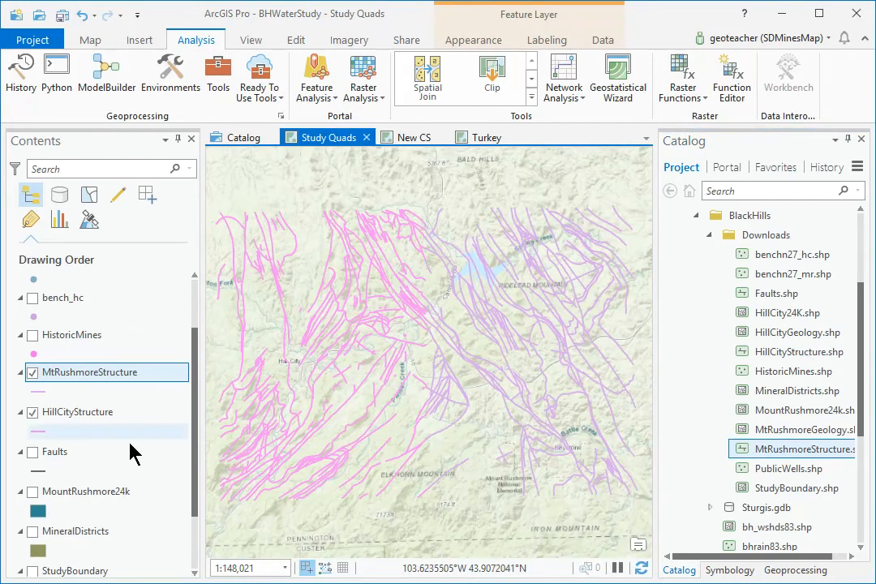
# Open the attribute tables of MtRushmoreStructure and HillCityStructure and compare their fields.
pyautogui.rightClick(100, 385)
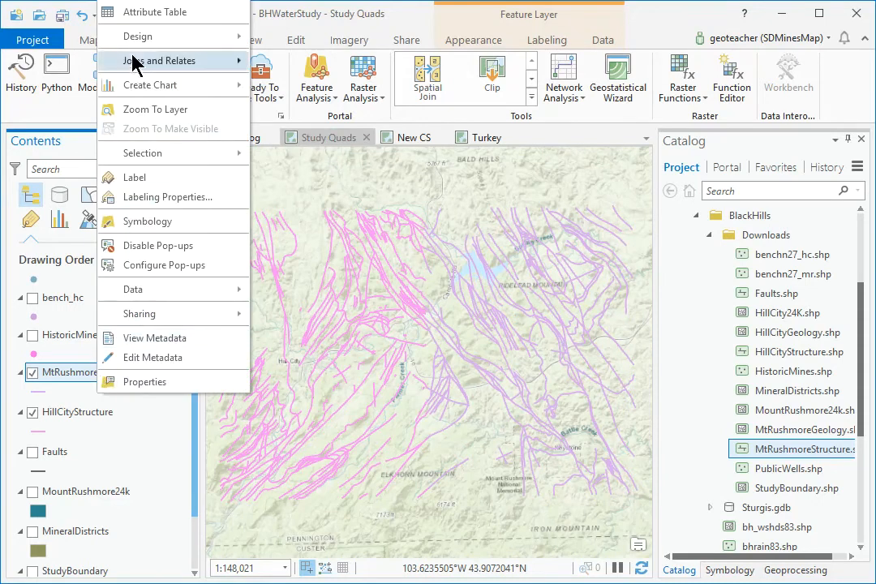
pyautogui.click(154, 13)
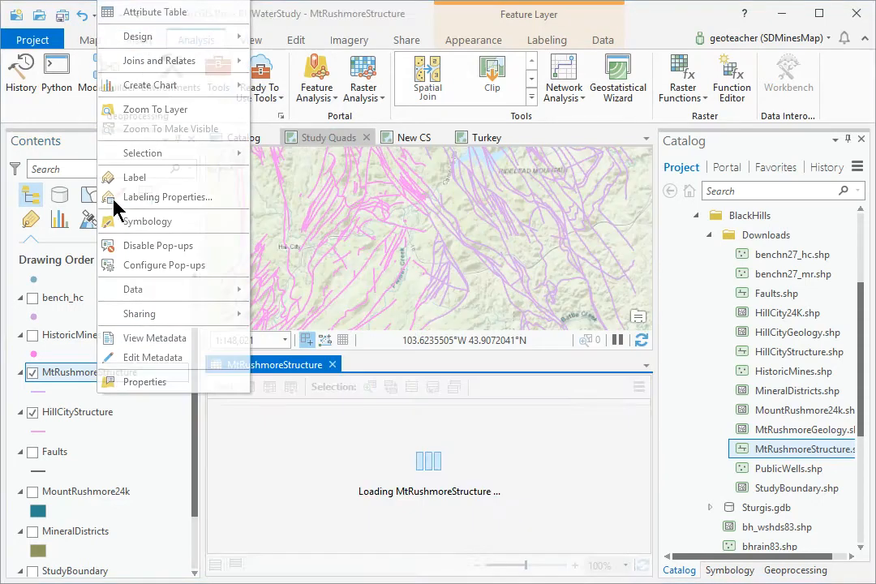
pyautogui.rightClick(92, 419)
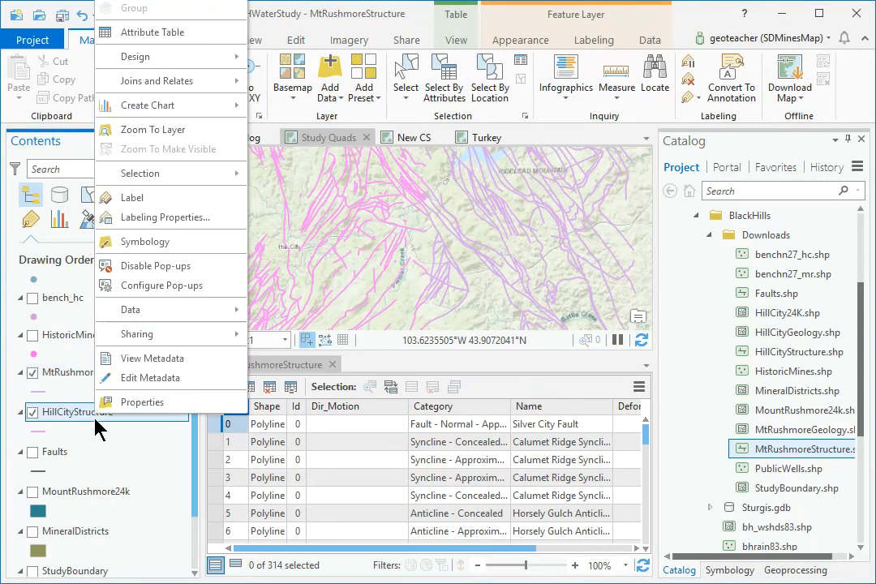
pyautogui.click(153, 34)
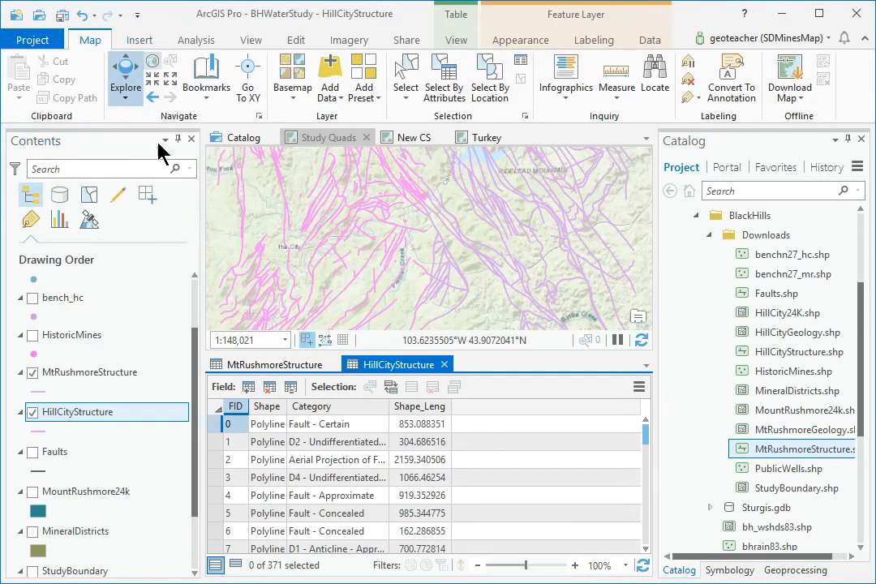
pyautogui.click(255, 364)
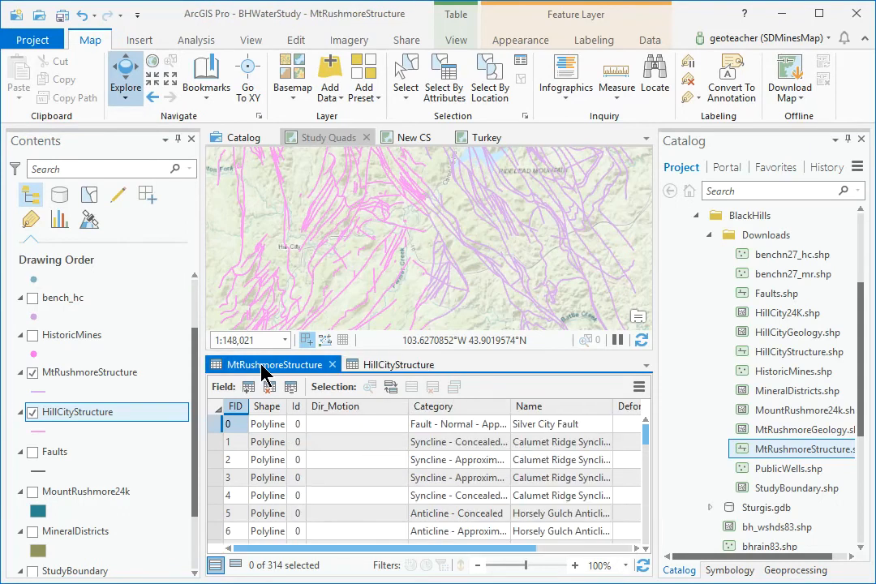
pyautogui.click(382, 366)
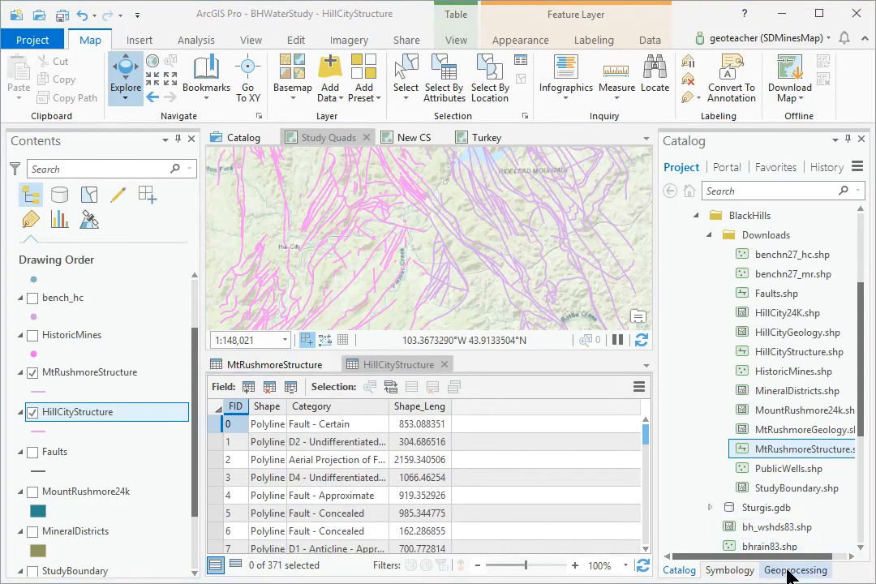
# Find the Merge tool and set MtRushmoreStructure and HillCityStructure as its input datasets.
pyautogui.click(793, 570)
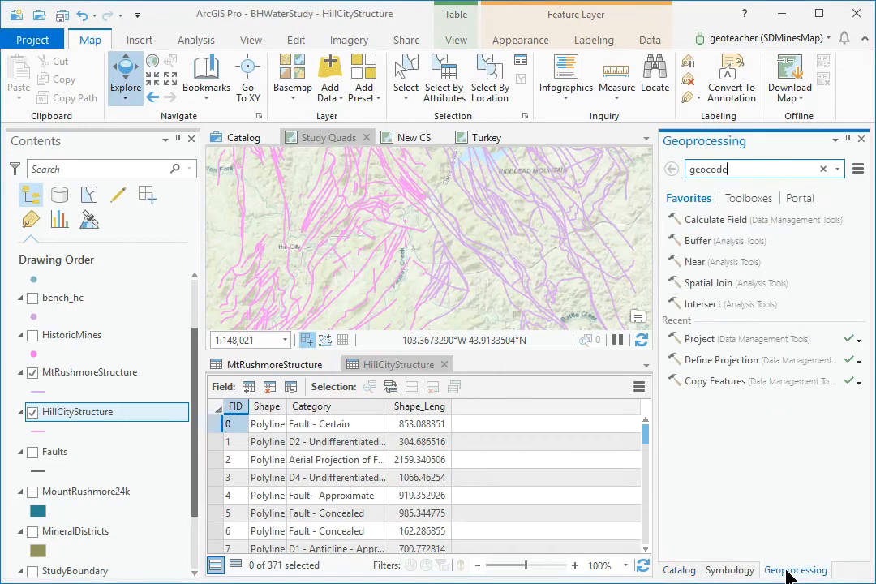
pyautogui.click(731, 169)
pyautogui.write('merge')
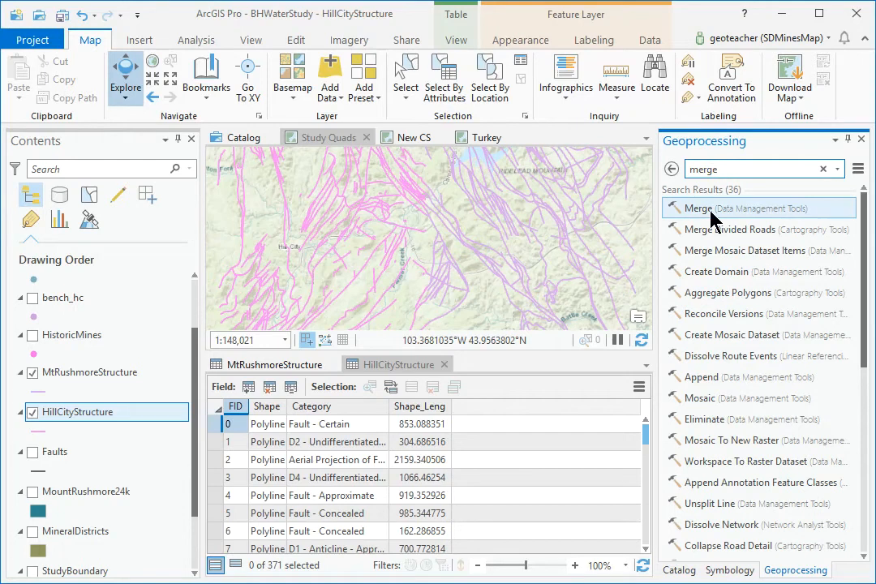
pyautogui.click(705, 212)
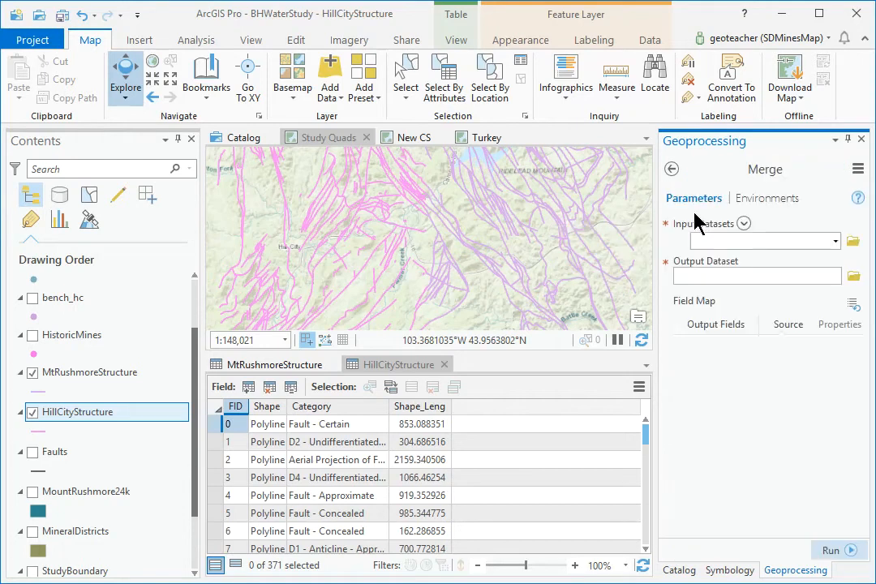
pyautogui.click(835, 241)
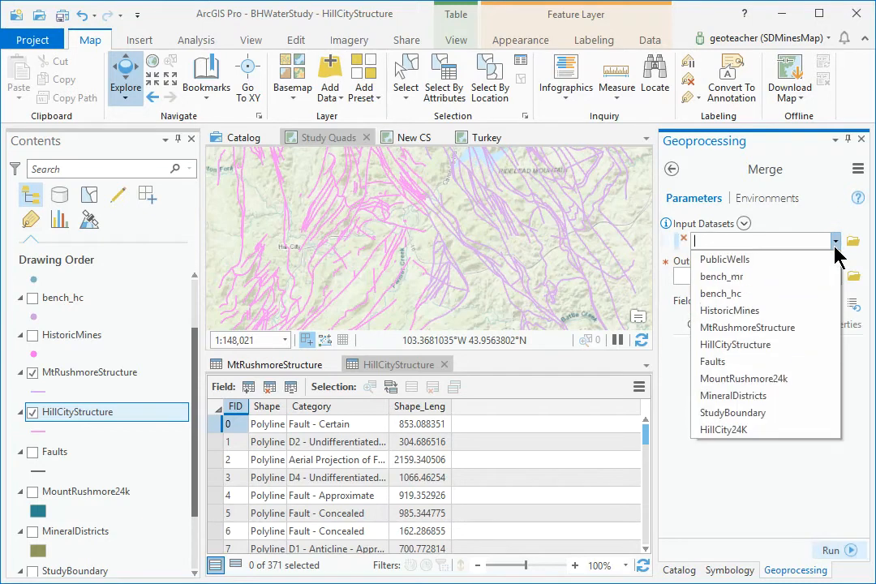
pyautogui.click(796, 327)
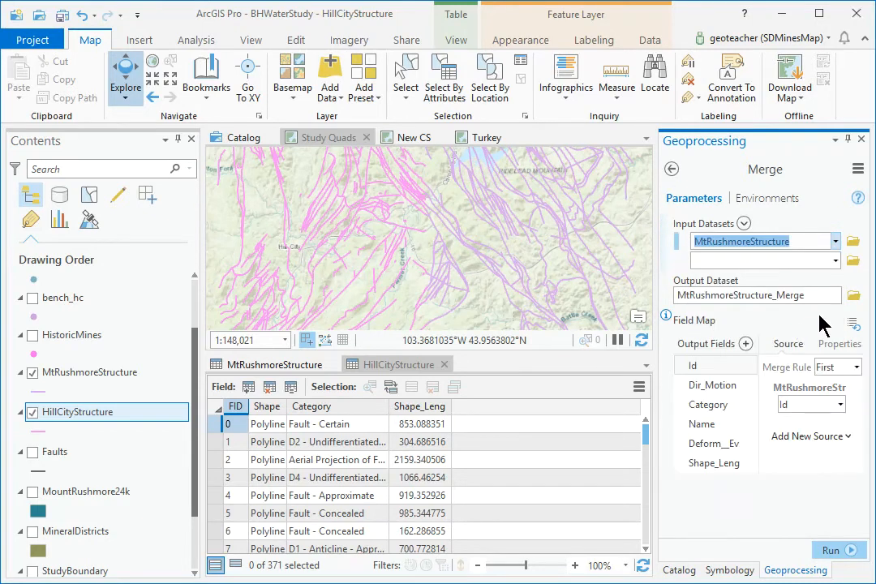
pyautogui.click(835, 260)
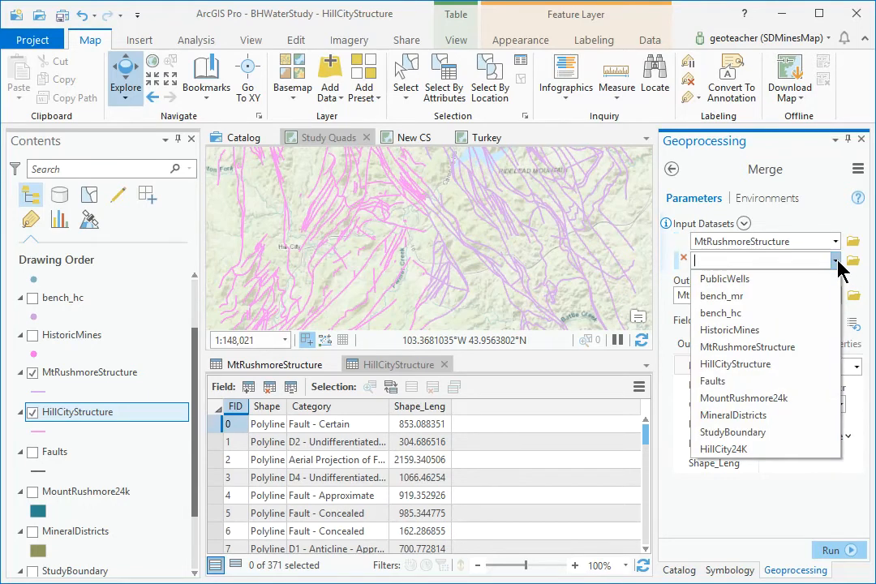
pyautogui.click(766, 366)
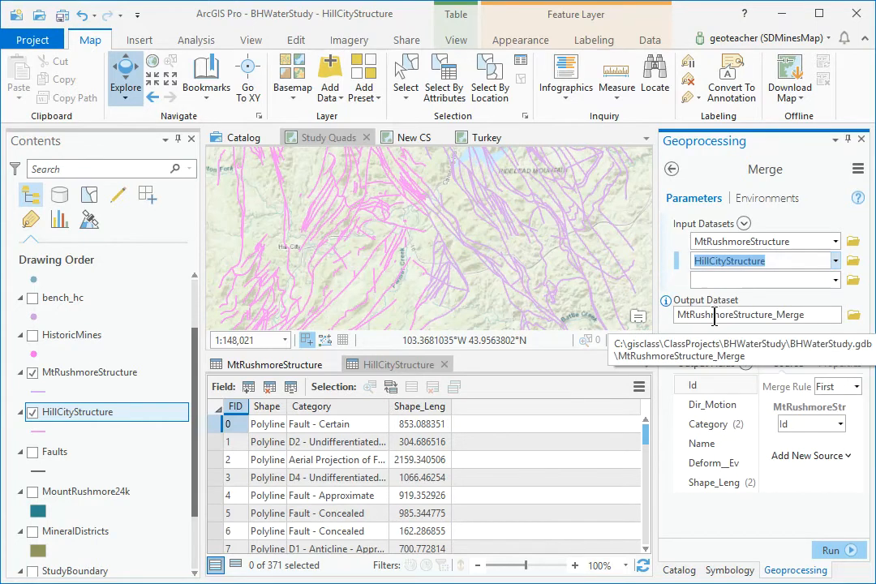
# Name the merge output dataset GeolStructures in the BHWaterStudy geodatabase and run the merge.
pyautogui.moveTo(827, 311); pyautogui.dragTo(712, 316)
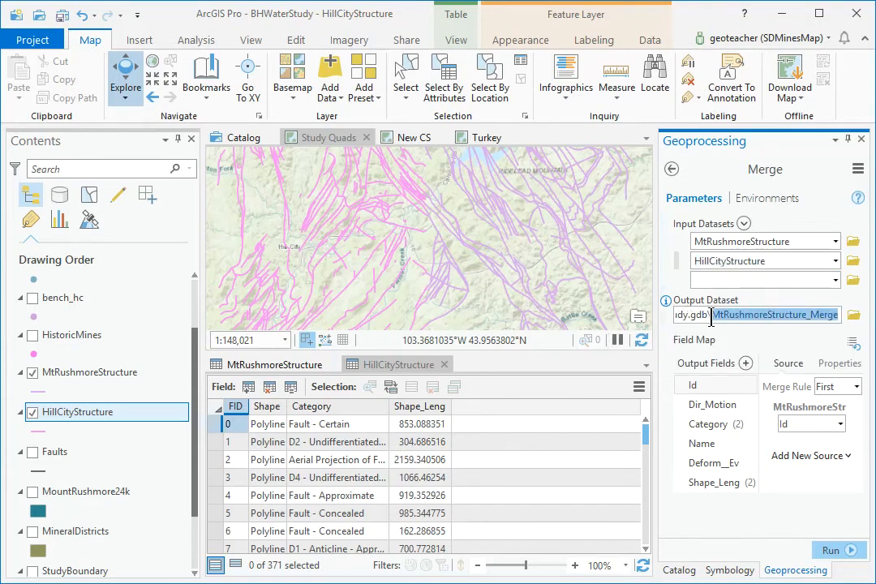
pyautogui.write('GeolStructures')
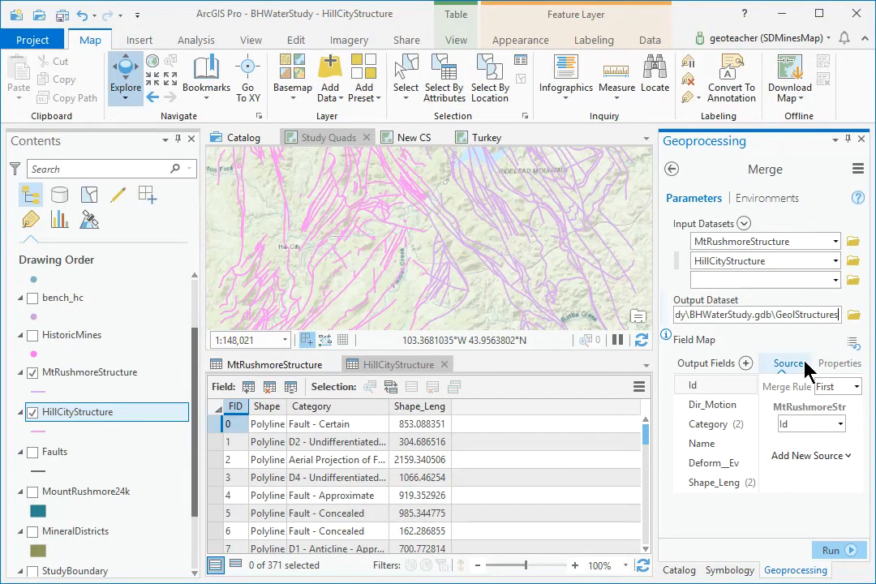
pyautogui.click(804, 362)
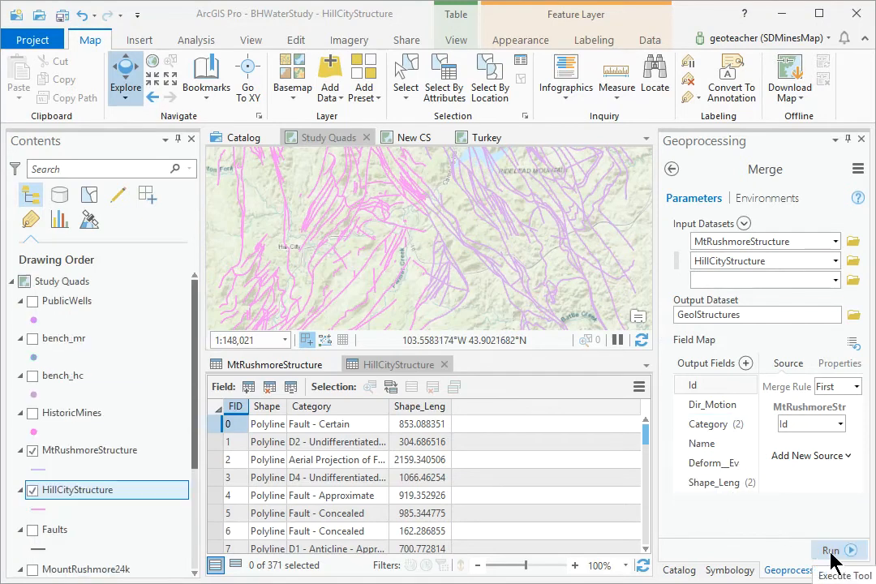
pyautogui.click(830, 551)
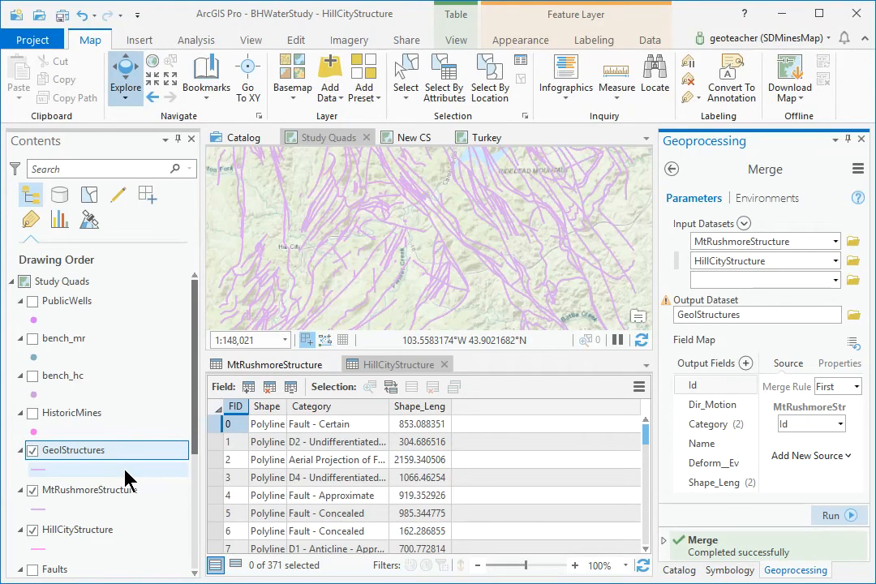
# Remove the HillCityStructure and MtRushmoreStructure layers from the Study Quads map.
pyautogui.rightClick(89, 532)
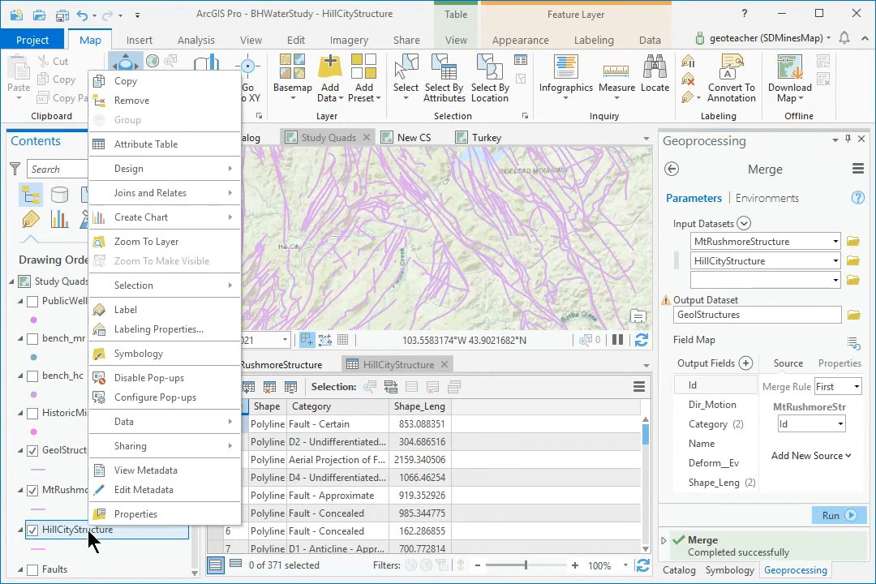
pyautogui.click(122, 100)
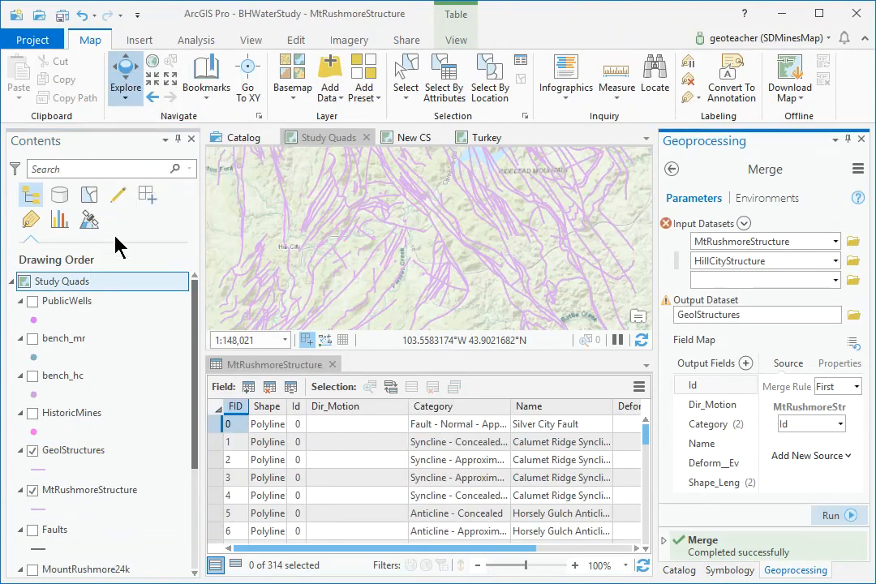
pyautogui.rightClick(112, 498)
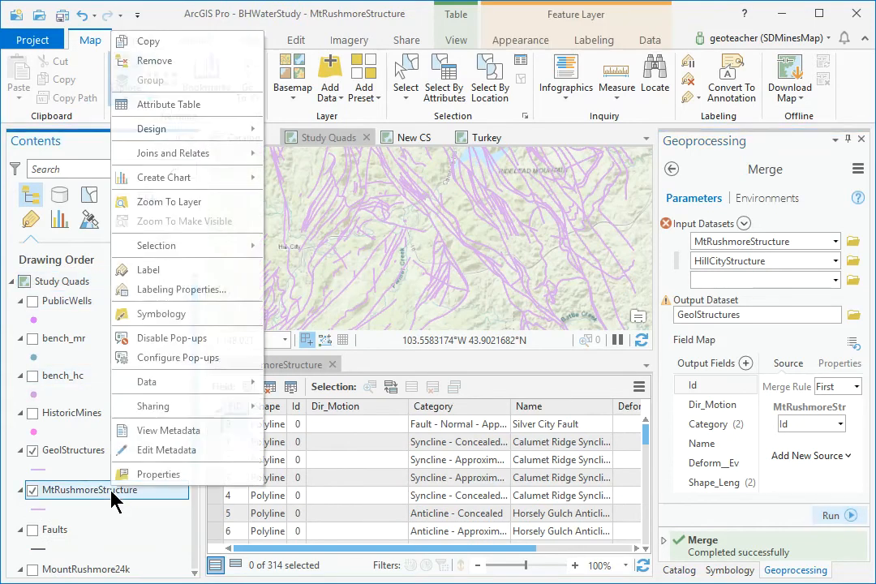
pyautogui.click(150, 72)
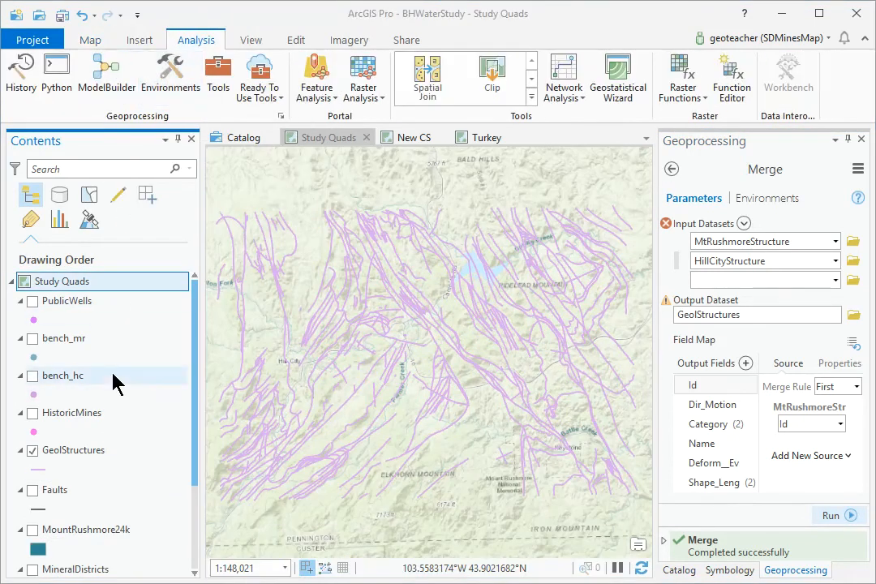
# Review the fields in the merged GeolStructures attribute table, close the table and save the project.
pyautogui.scroll(-3, 113, 383)
pyautogui.scroll(-1, 113, 382)
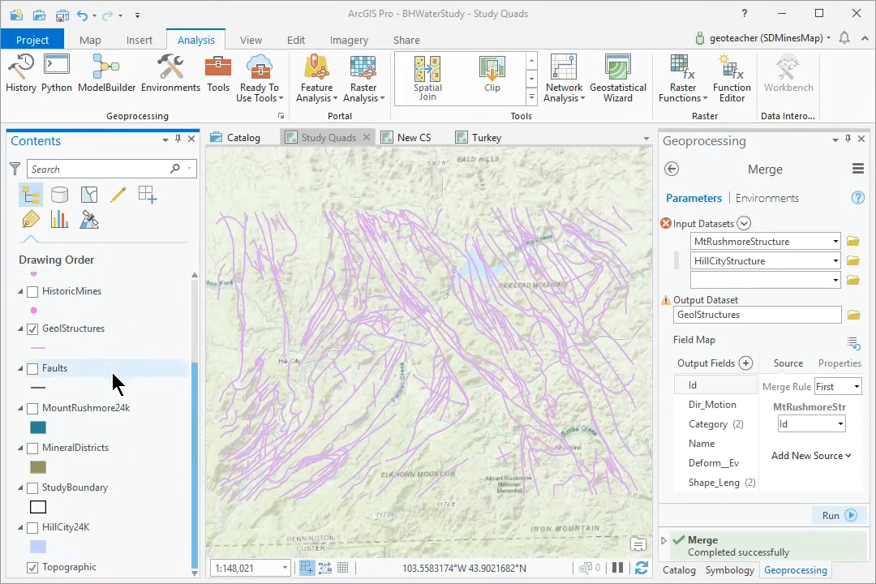
pyautogui.rightClick(79, 341)
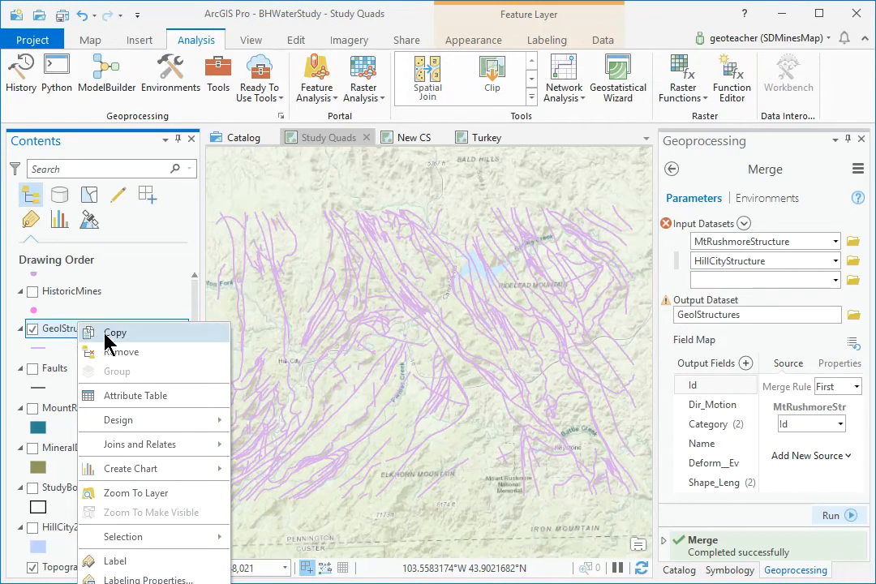
pyautogui.click(158, 406)
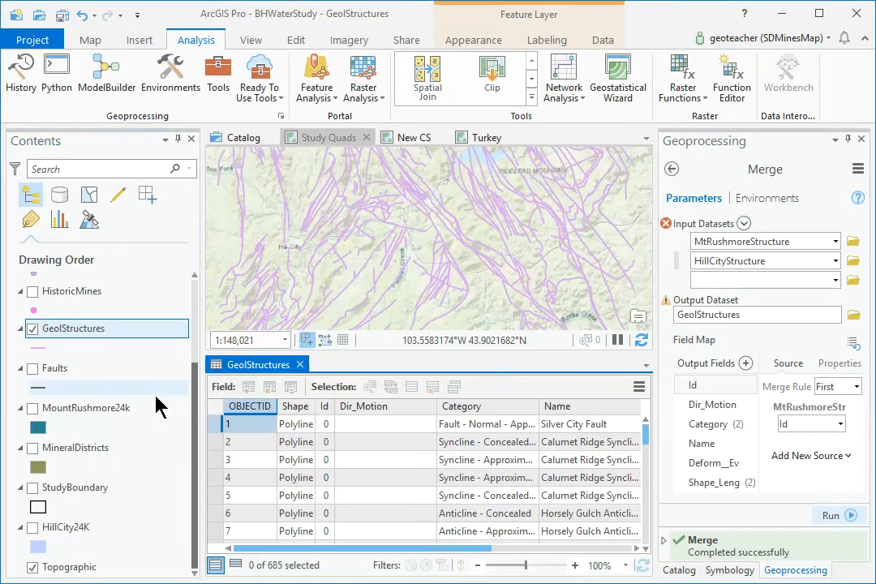
pyautogui.moveTo(303, 555); pyautogui.dragTo(401, 562)
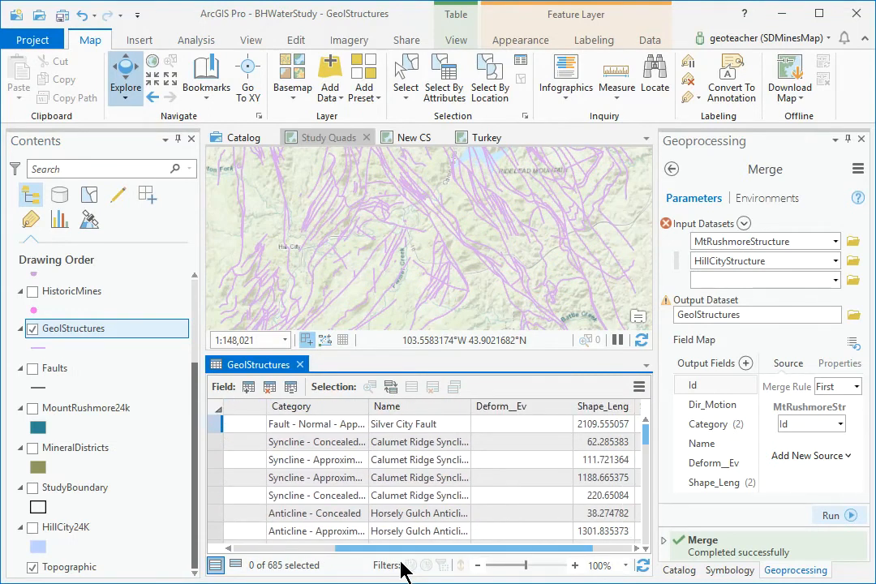
pyautogui.click(299, 364)
pyautogui.click(196, 40)
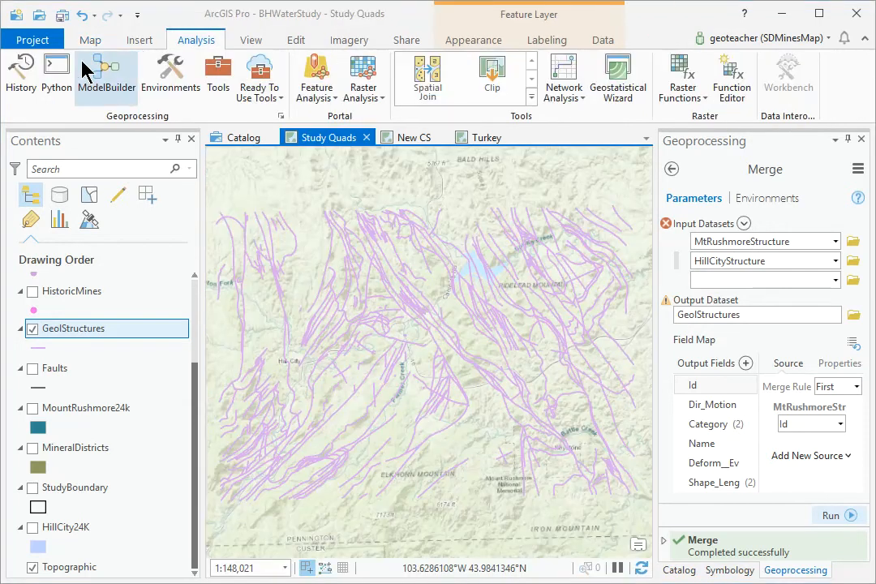
pyautogui.click(62, 20)
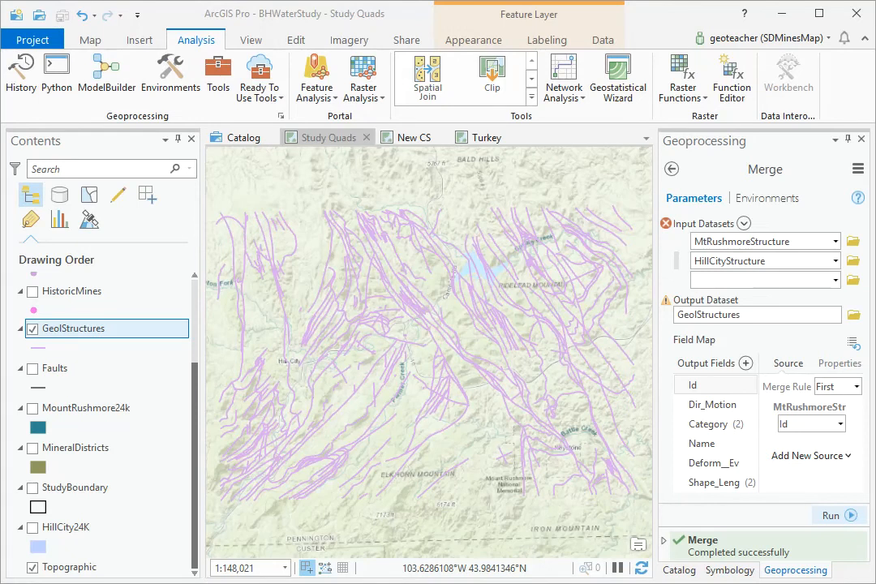
# Add HillCityGeology.shp and MtRushmoreGeology.shp from the BlackHills Downloads folder to the Study Quads map.
pyautogui.click(678, 570)
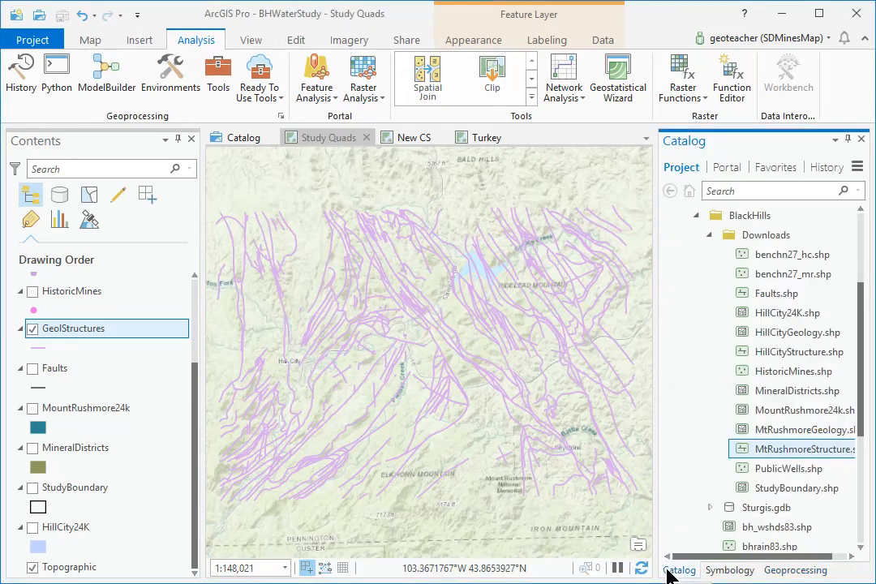
pyautogui.click(739, 338)
pyautogui.moveTo(739, 339); pyautogui.dragTo(479, 332)
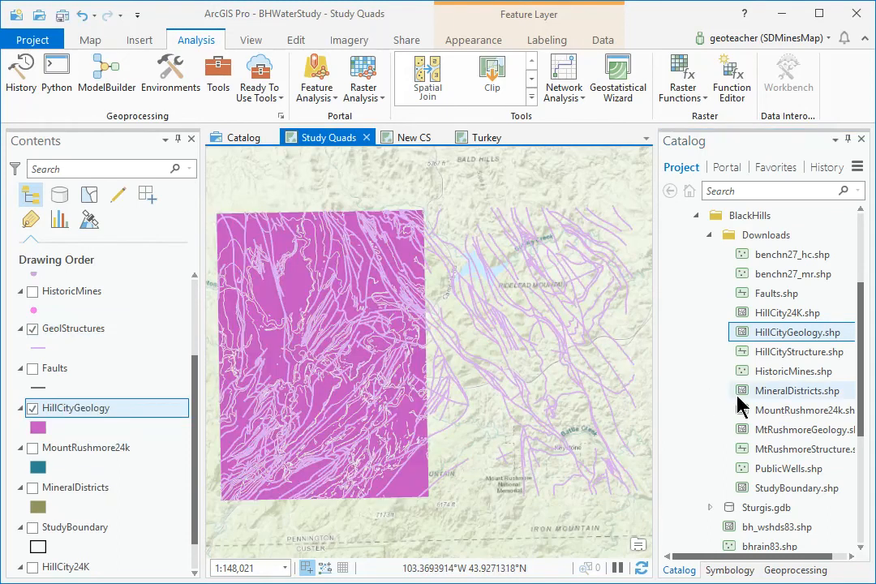
pyautogui.click(745, 436)
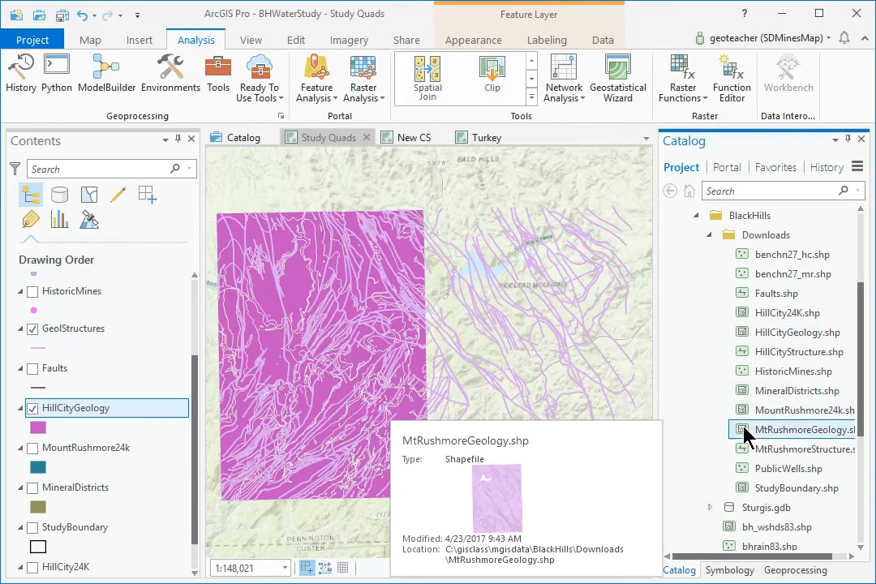
pyautogui.moveTo(745, 436); pyautogui.dragTo(537, 397)
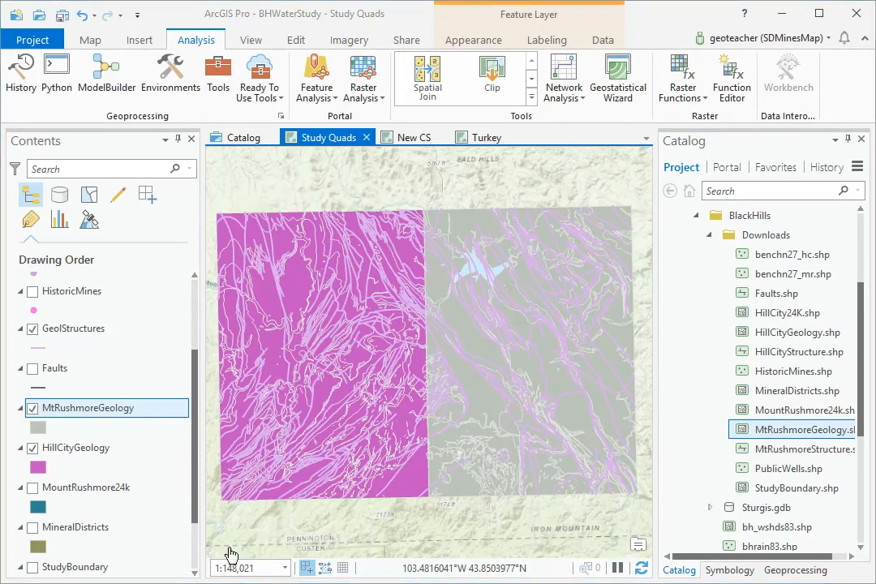
# Open the attribute tables of MtRushmoreGeology and HillCityGeology and compare their formation name and unit fields.
pyautogui.rightClick(118, 414)
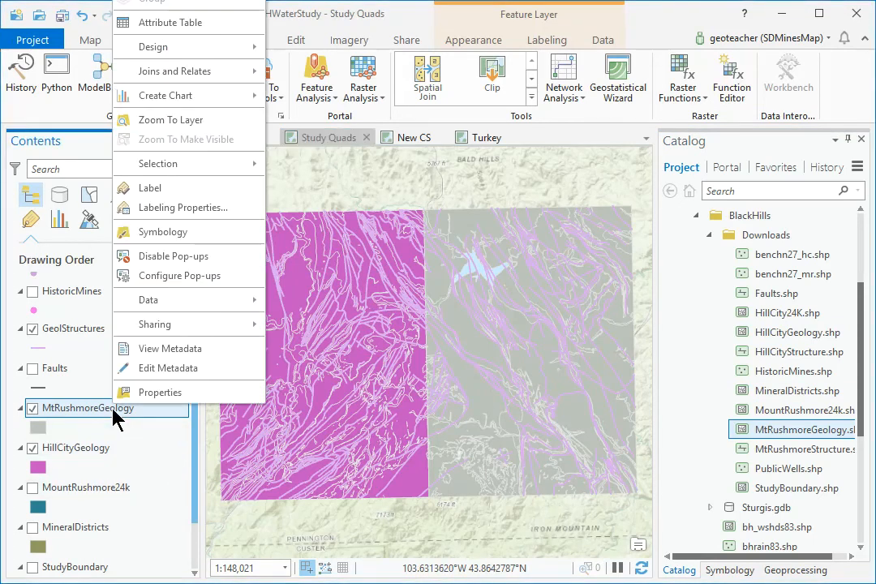
pyautogui.click(169, 31)
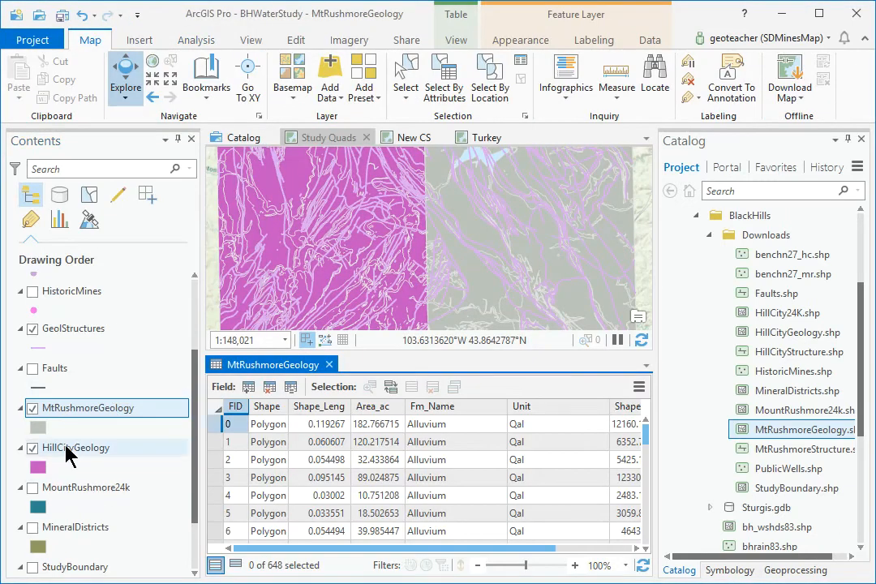
pyautogui.click(70, 452)
pyautogui.rightClick(69, 455)
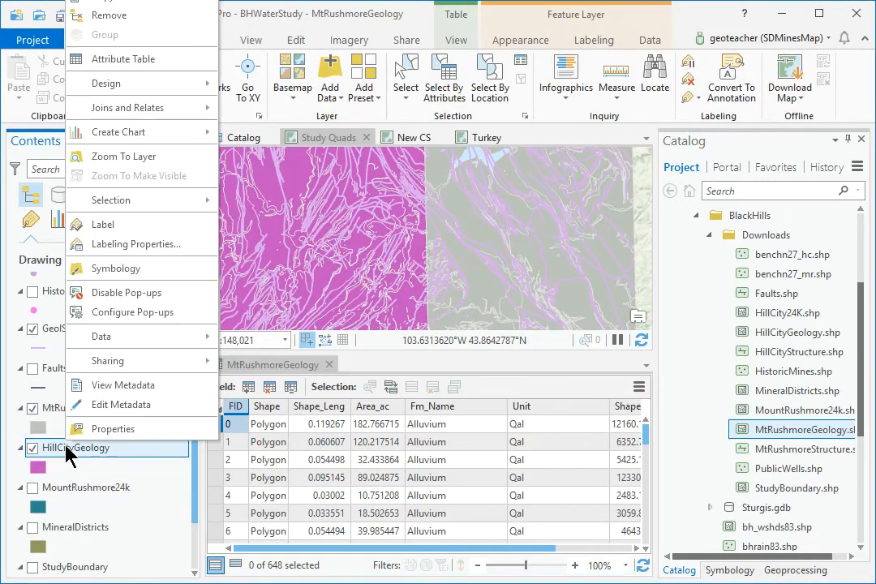
pyautogui.click(142, 59)
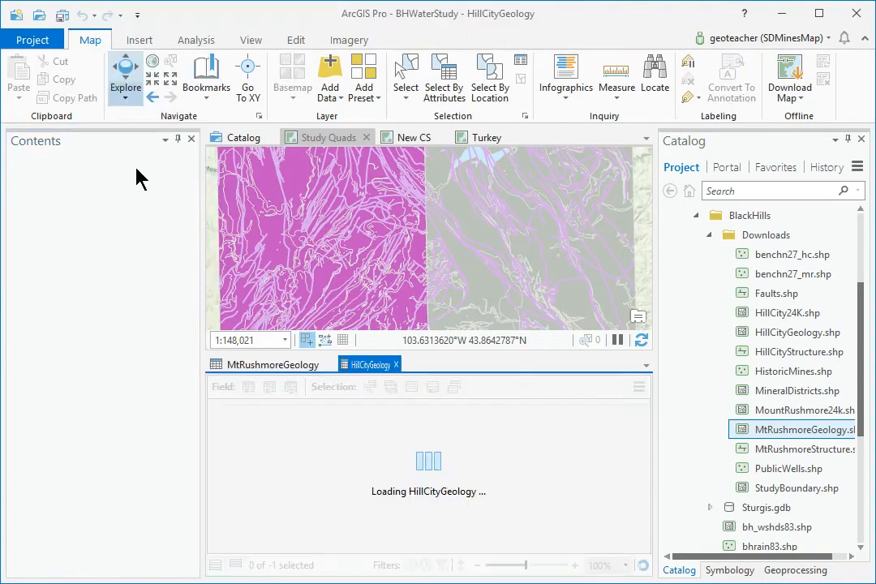
pyautogui.click(285, 366)
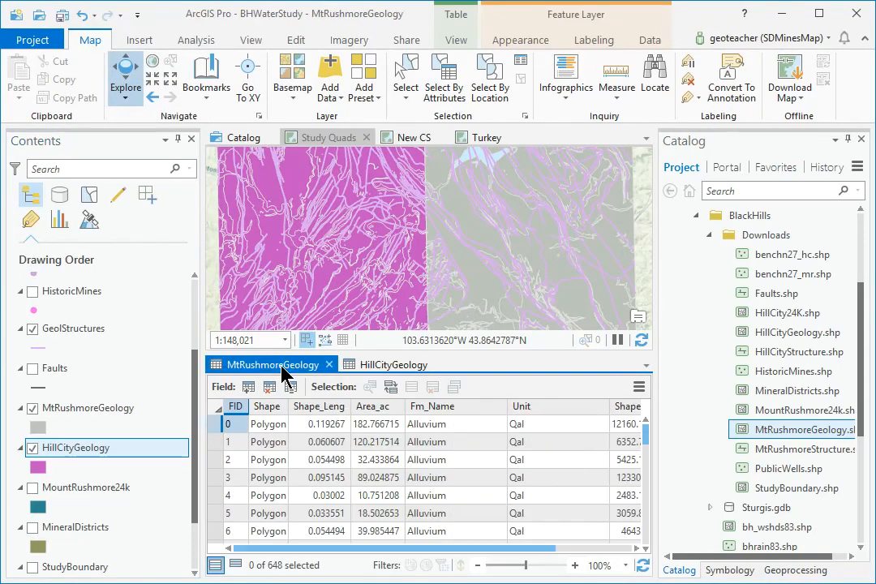
pyautogui.click(378, 367)
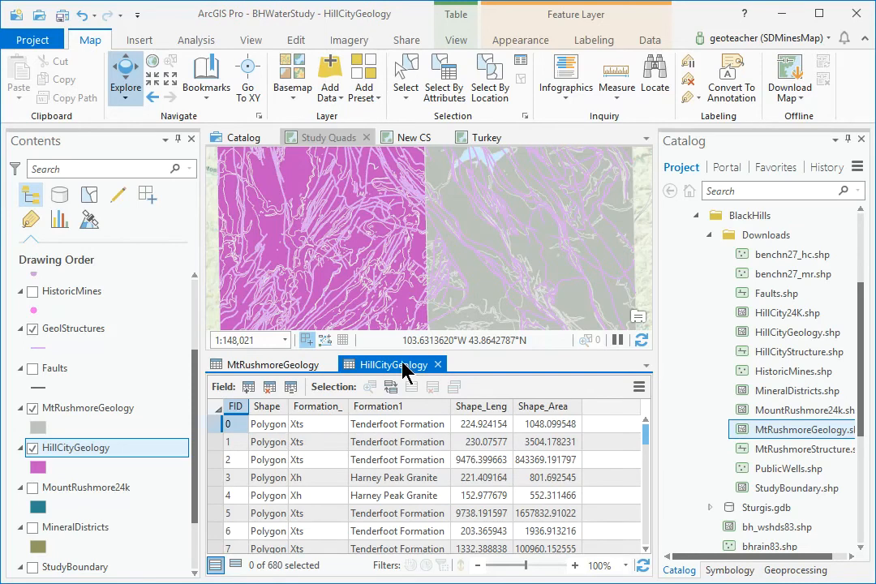
pyautogui.click(377, 499)
pyautogui.click(274, 366)
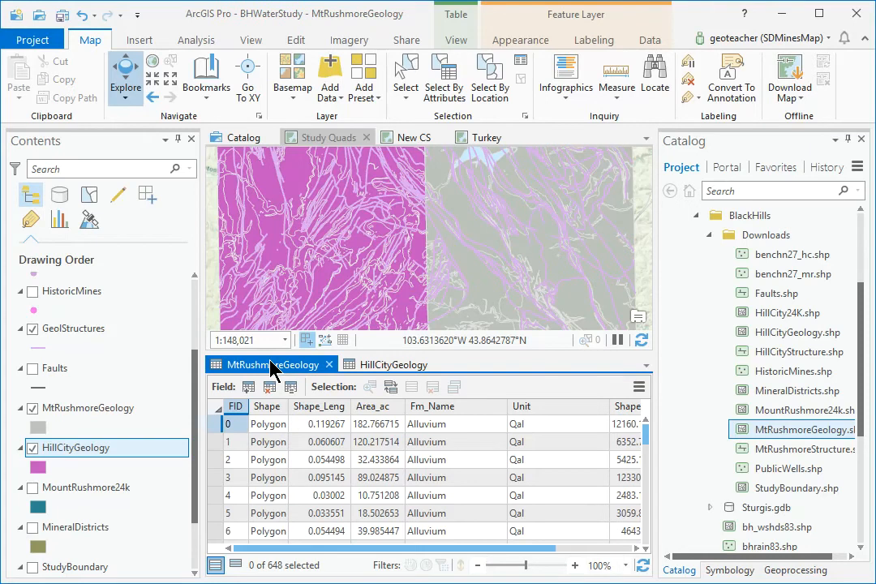
# Reopen the Merge tool with blank parameters and set HillCityGeology and MtRushmoreGeology as its input datasets.
pyautogui.click(772, 571)
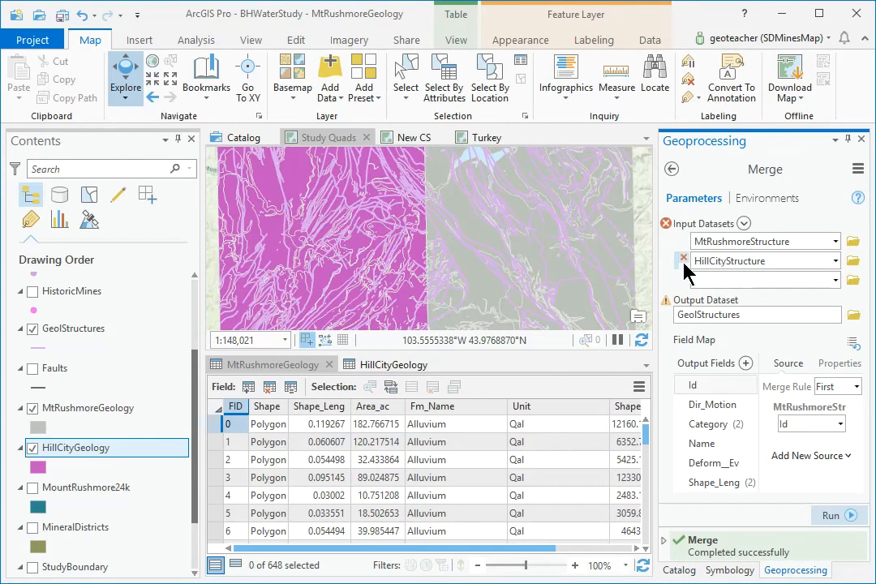
pyautogui.click(671, 167)
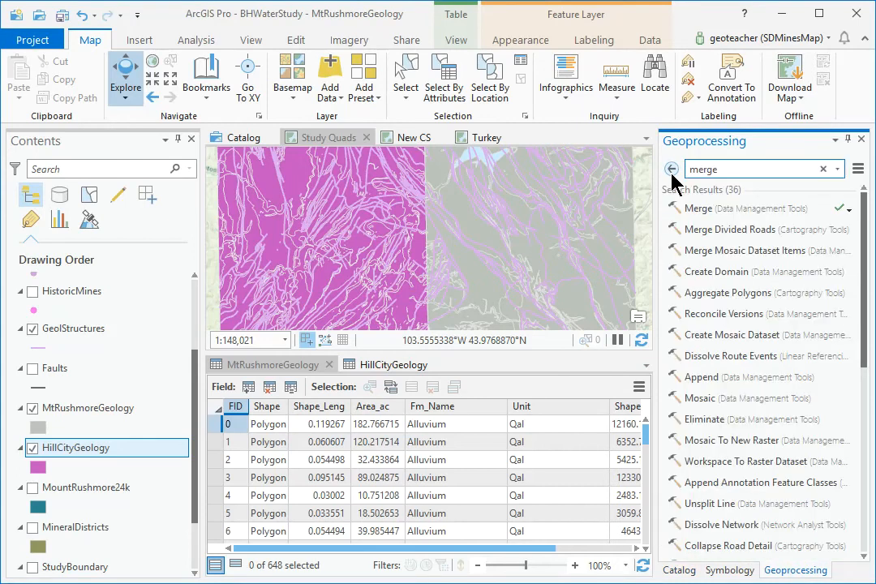
pyautogui.click(695, 209)
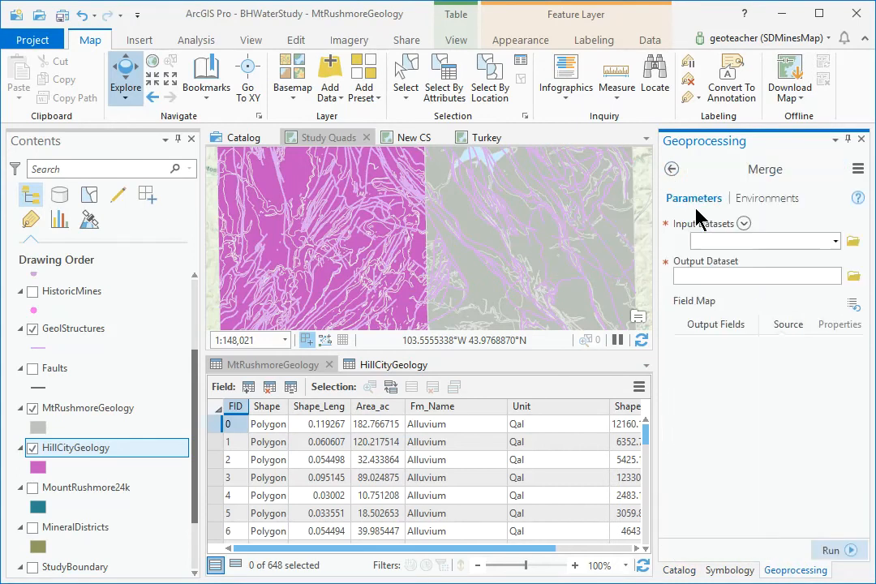
pyautogui.click(835, 242)
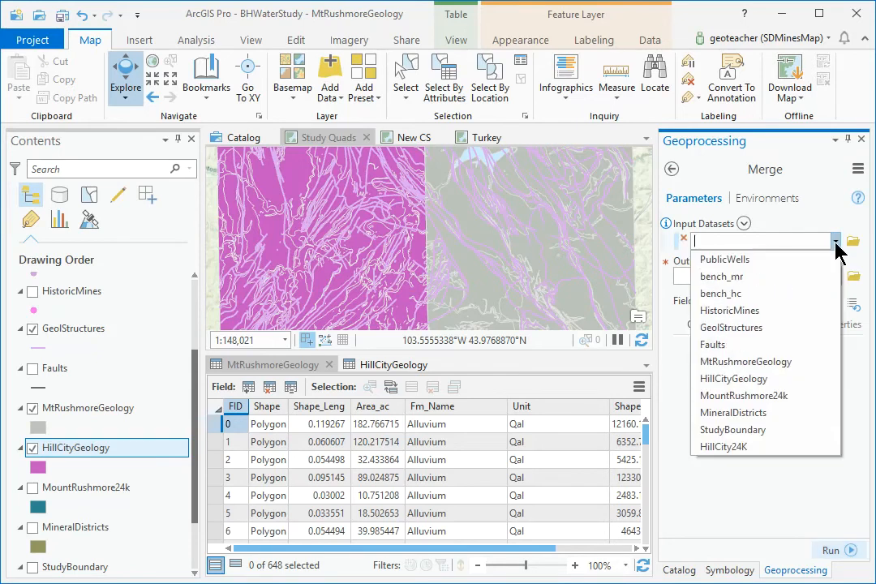
pyautogui.click(776, 380)
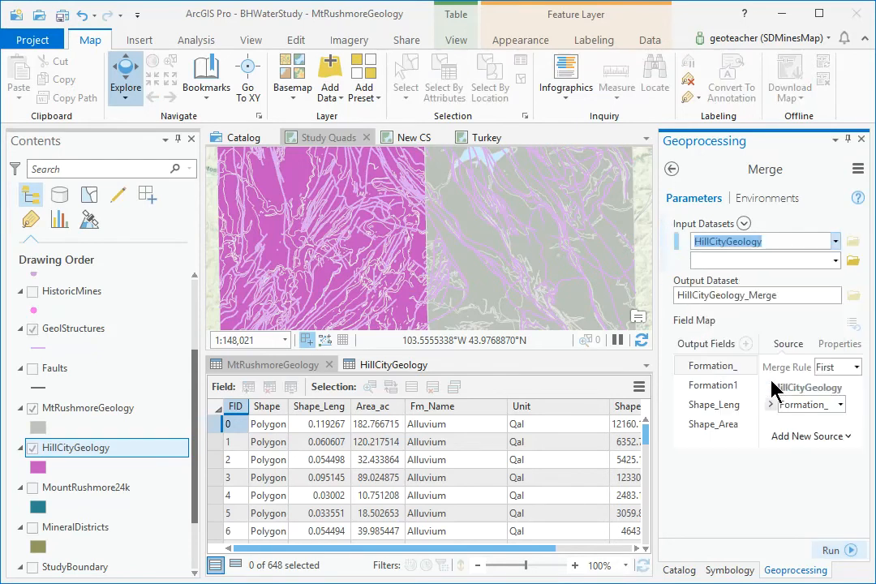
pyautogui.click(835, 260)
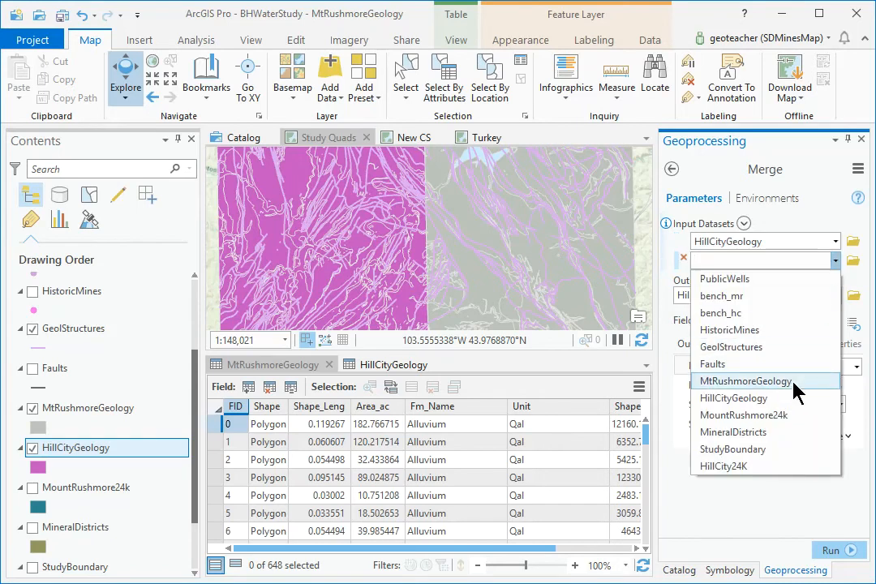
pyautogui.click(793, 381)
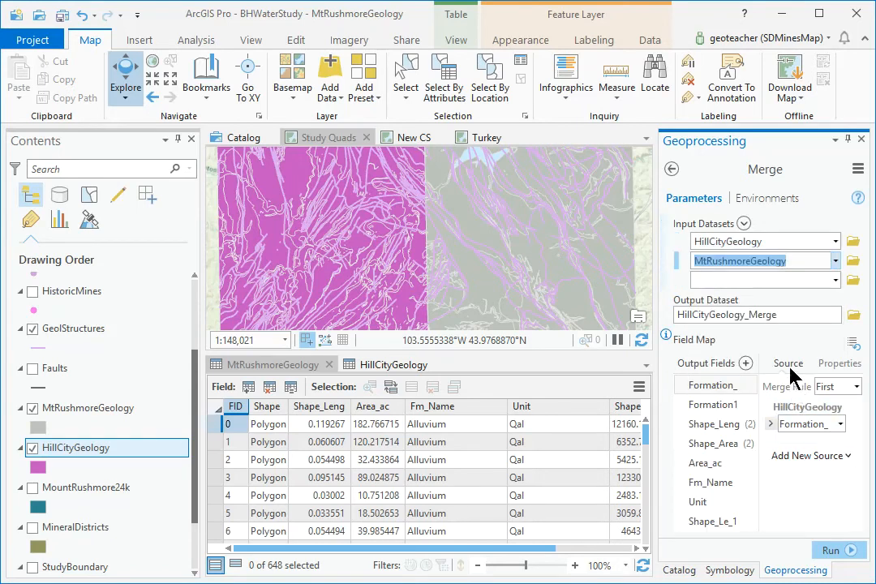
# Name the merge output dataset Geology in the BHWaterStudy geodatabase.
pyautogui.click(797, 313)
pyautogui.doubleClick(792, 313)
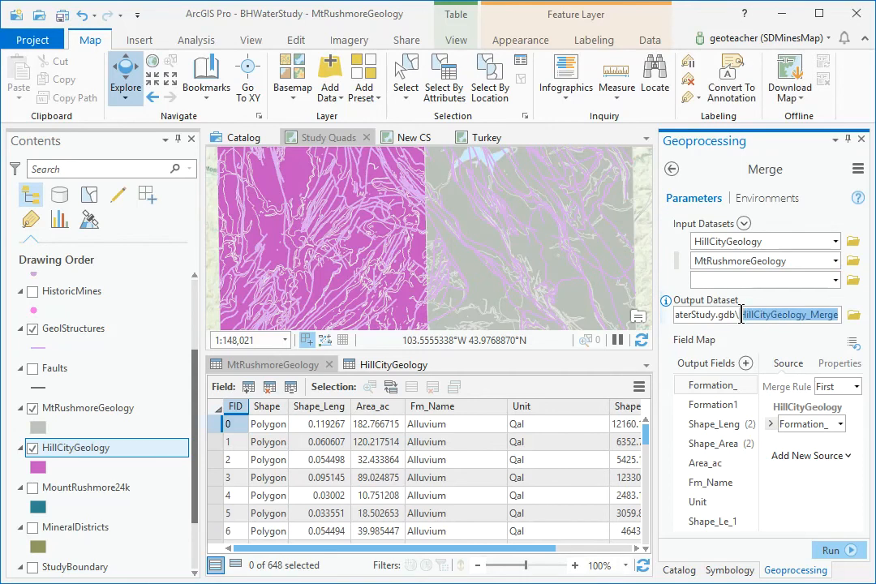
pyautogui.write('Geology')
pyautogui.press('Tab')
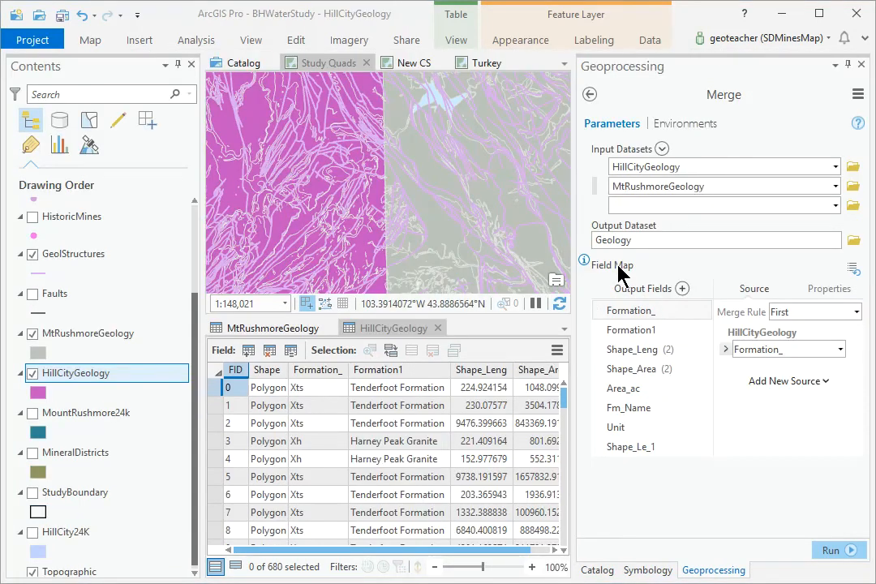
# Add the HillCityGeology field Formation1 as a second source for the Fm_Name output field in the merge field map.
pyautogui.click(620, 409)
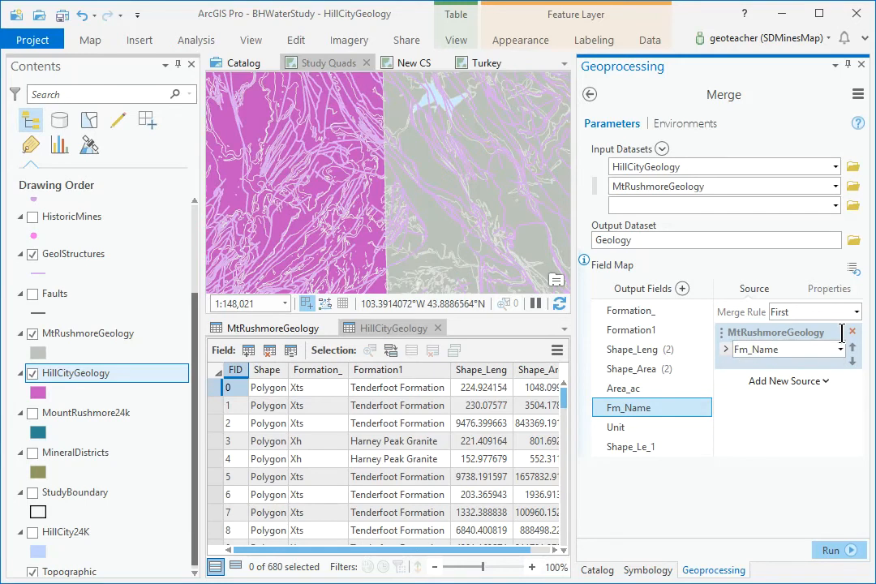
pyautogui.click(825, 383)
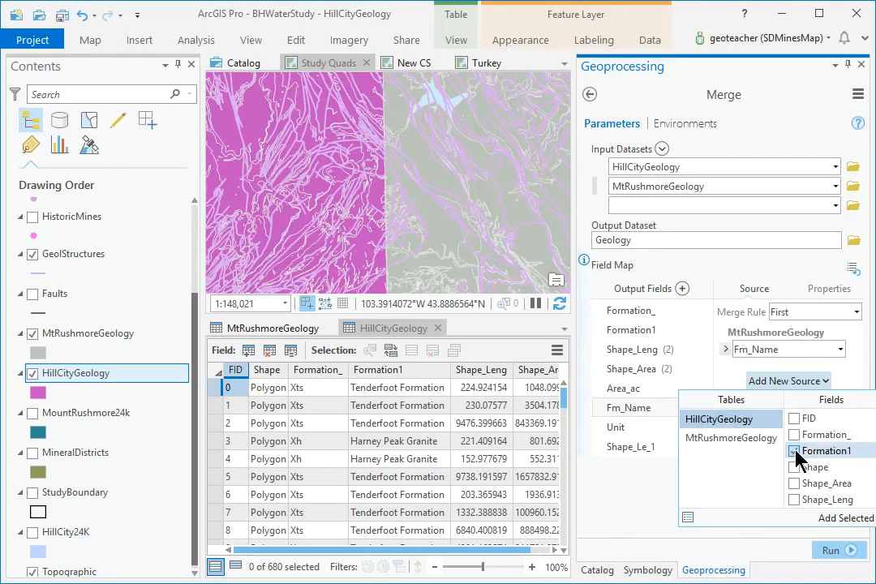
pyautogui.click(846, 520)
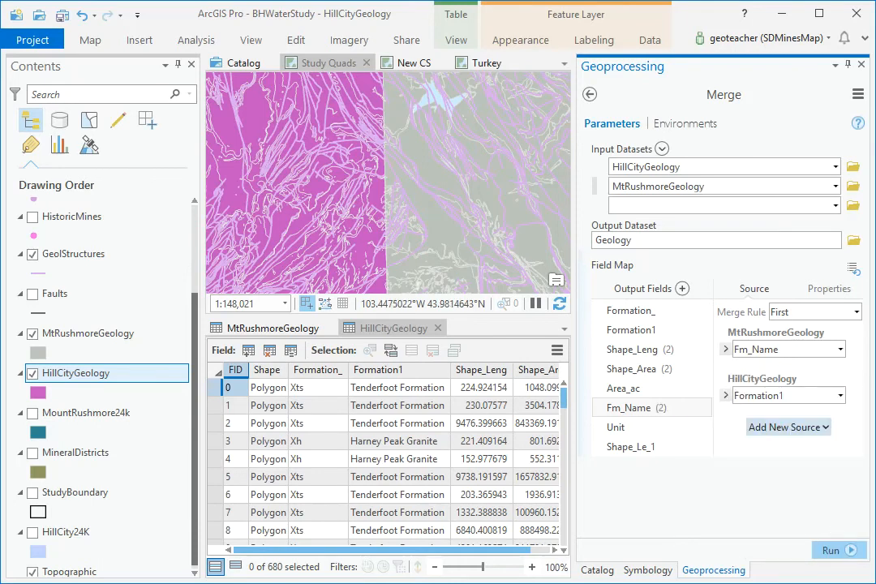
# Add the HillCityGeology field Formation_ as a second source for the Unit output field in the merge field map.
pyautogui.click(628, 429)
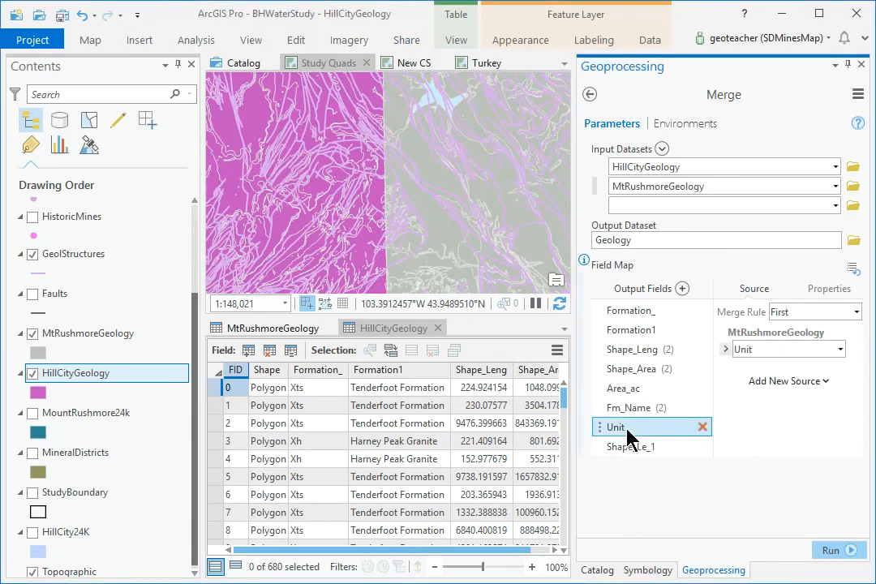
pyautogui.click(825, 381)
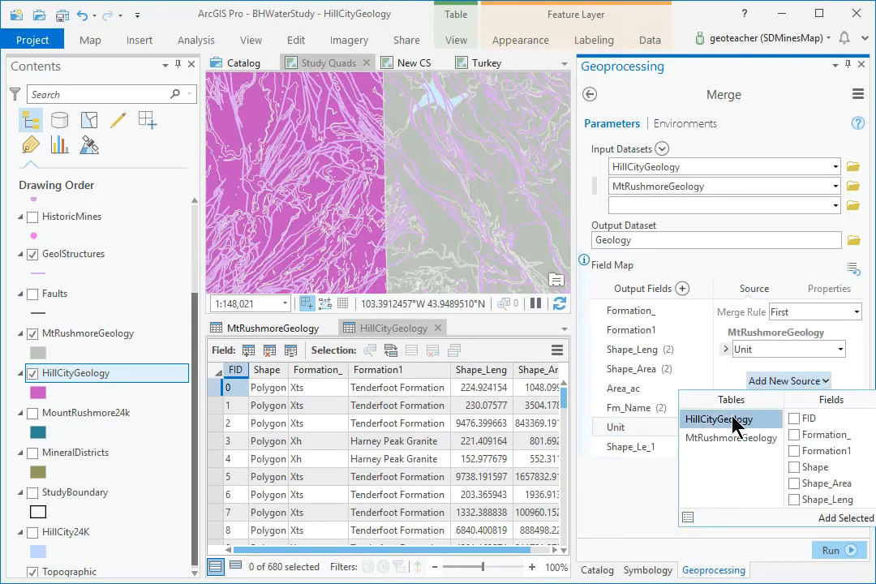
pyautogui.click(795, 436)
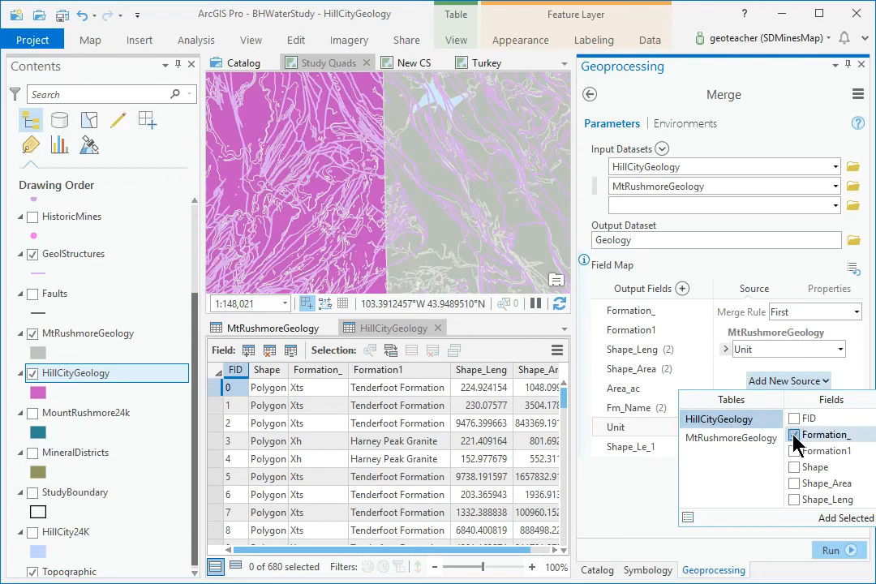
pyautogui.click(838, 519)
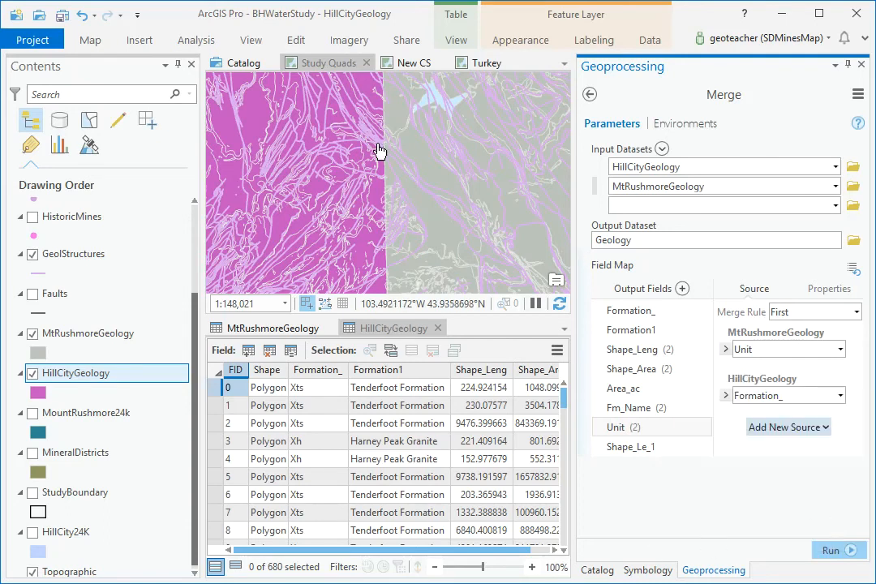
# Remove Formation_, Formation1, Shape_Leng, Shape_Area, Area_ac and Shape_Le_1 from the merge output fields, and run the merge.
pyautogui.moveTo(574, 250); pyautogui.dragTo(605, 250)
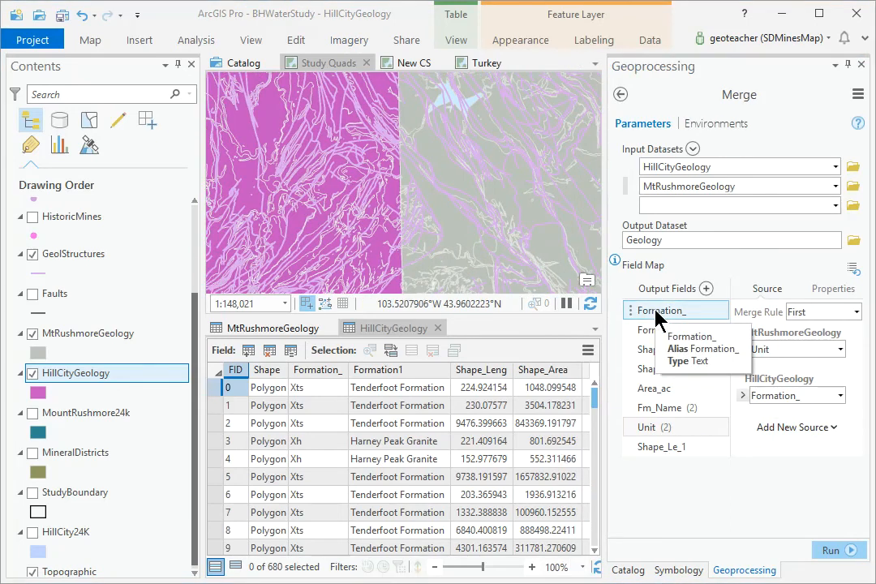
pyautogui.click(656, 313)
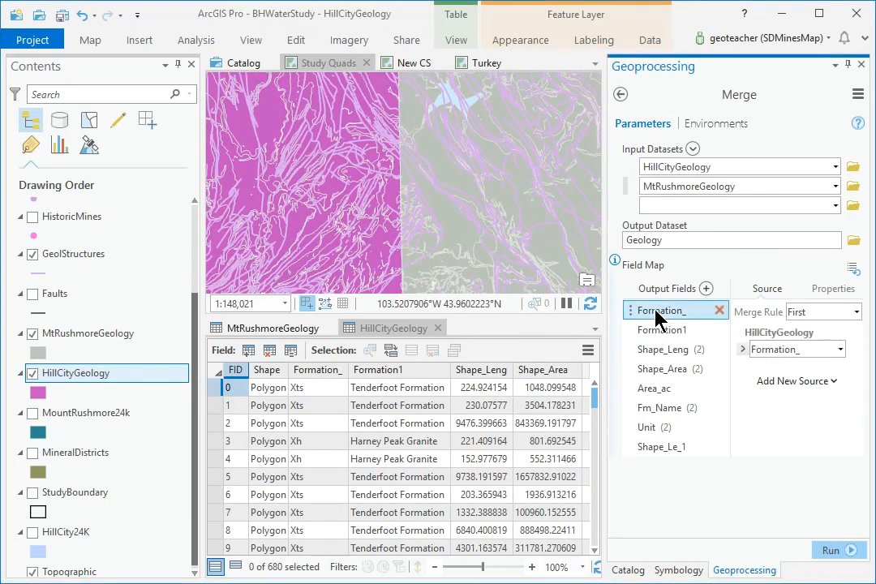
pyautogui.click(719, 310)
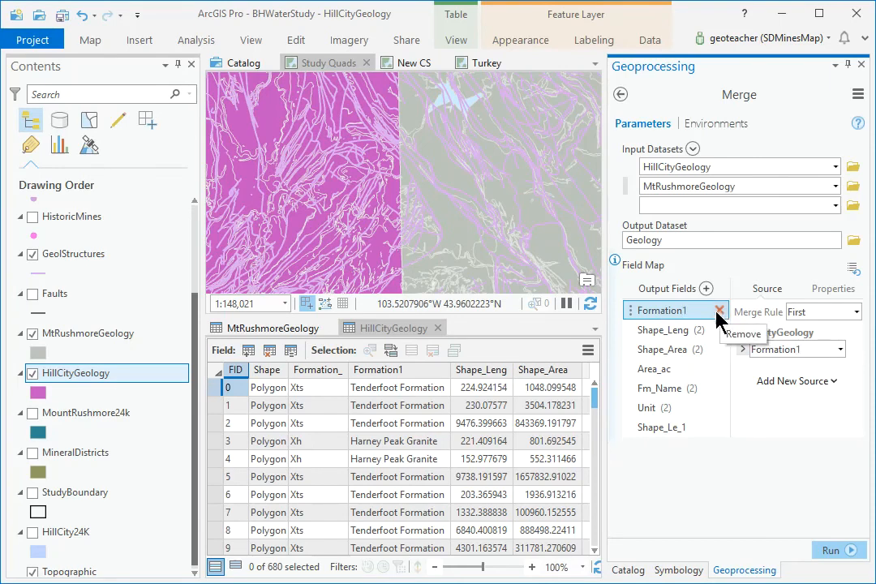
pyautogui.click(718, 311)
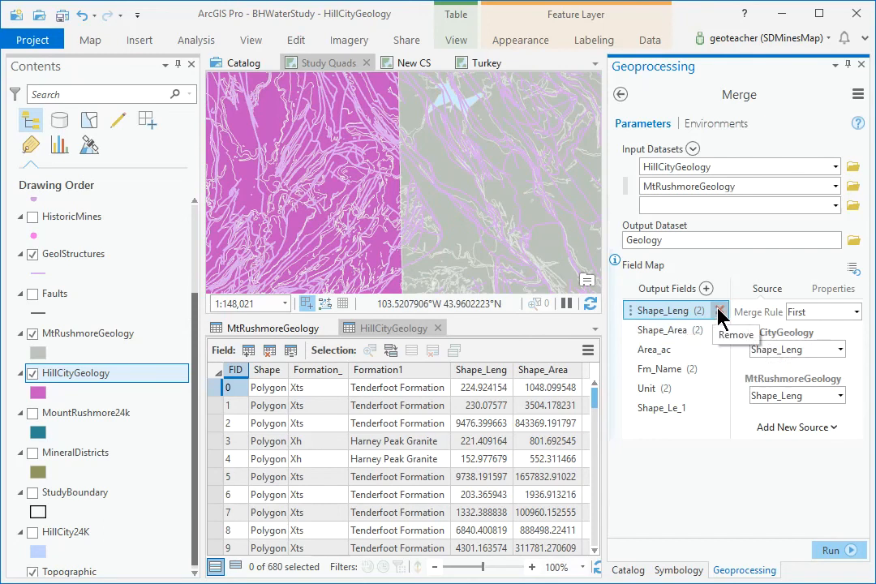
pyautogui.click(718, 312)
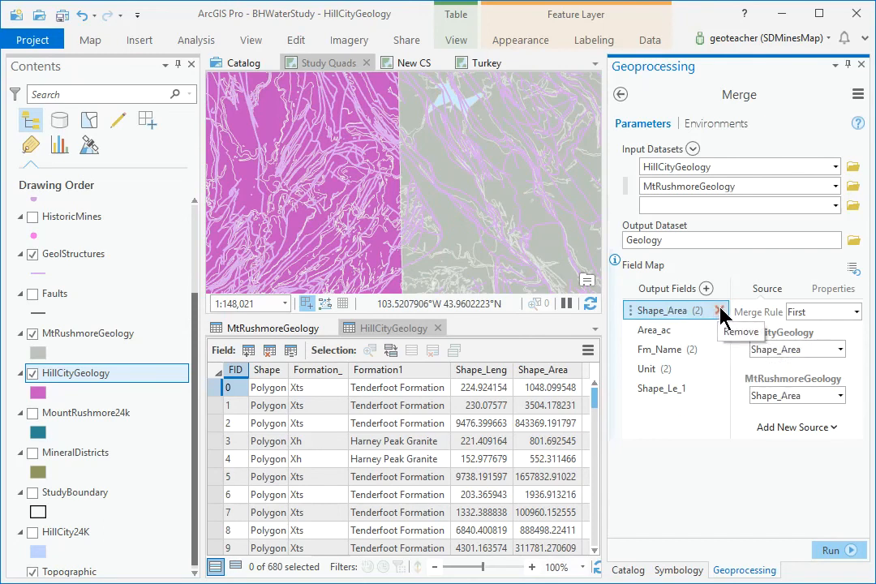
pyautogui.click(719, 312)
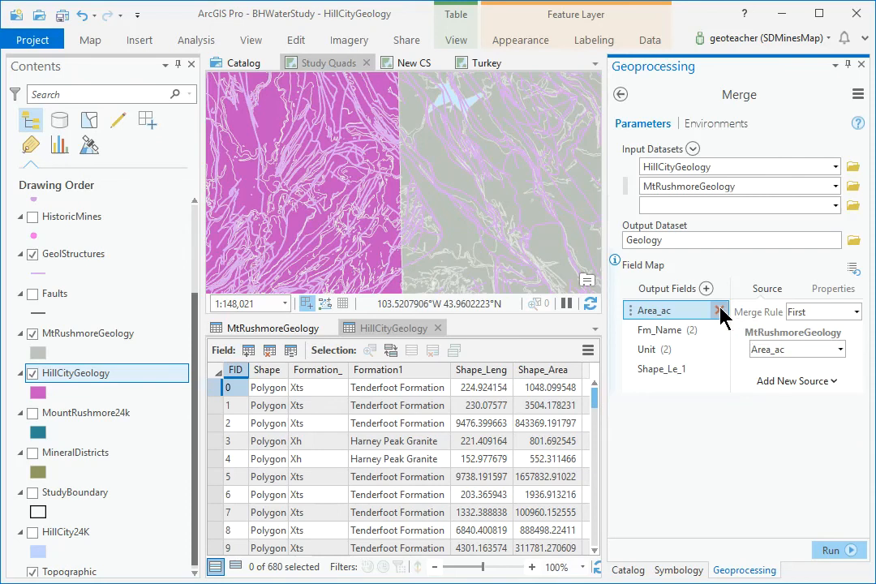
pyautogui.click(718, 313)
pyautogui.click(682, 354)
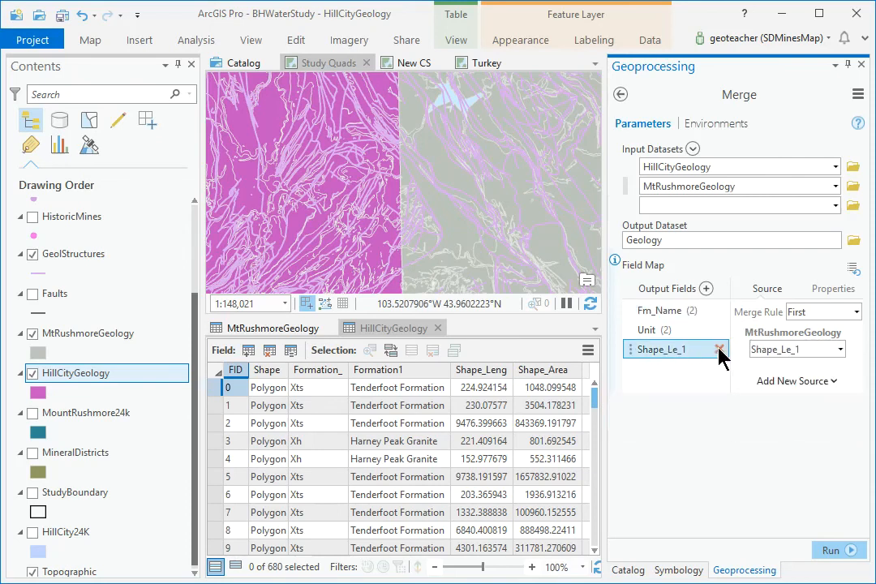
pyautogui.click(719, 351)
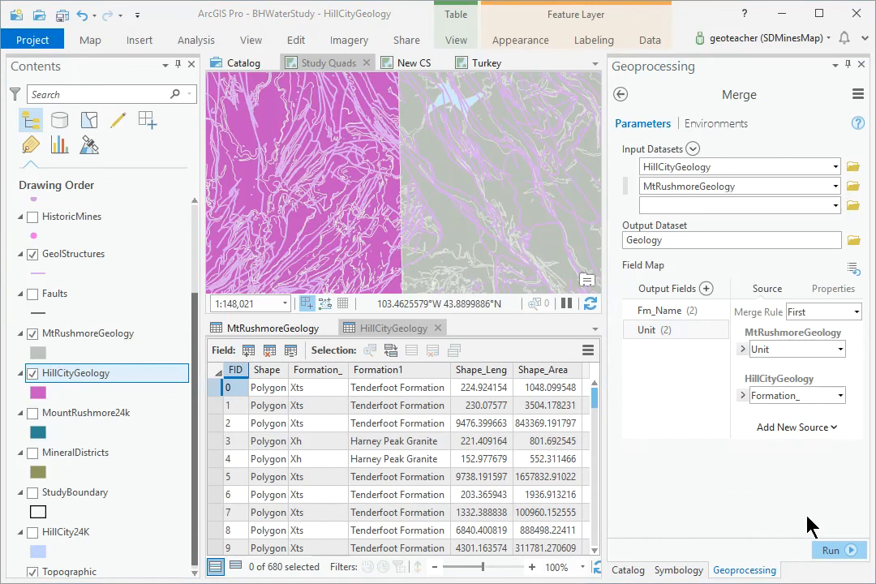
pyautogui.click(831, 551)
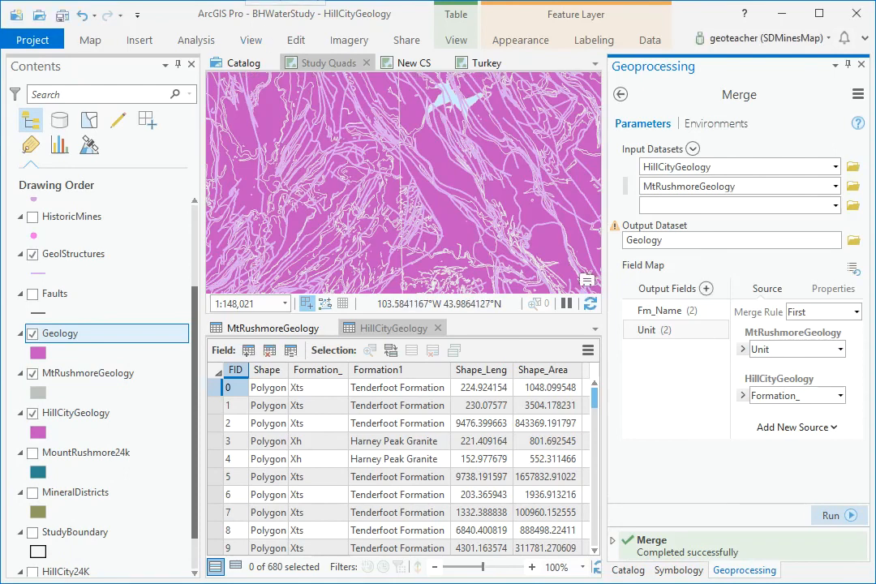
# Examine the Fm_Name and Unit values in the merged Geology layer's attribute table and close the table.
pyautogui.rightClick(91, 335)
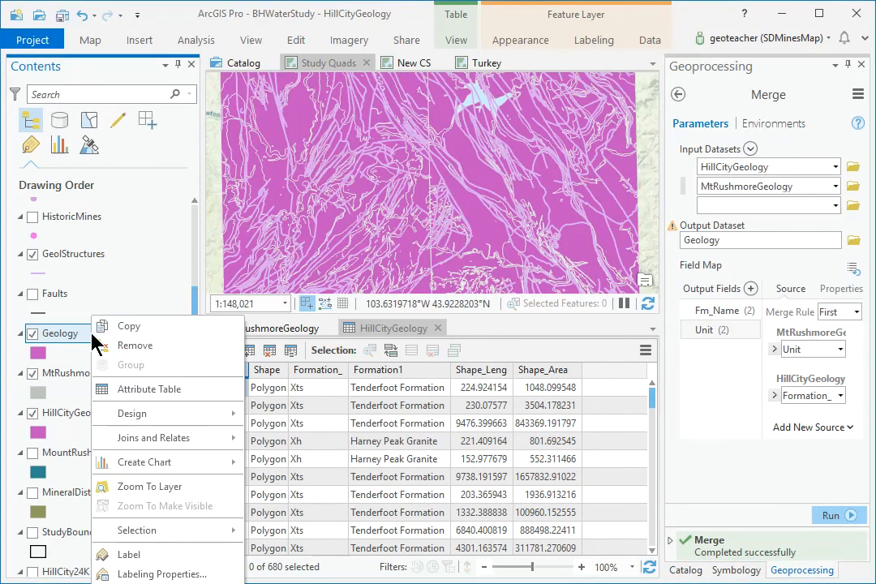
pyautogui.click(135, 390)
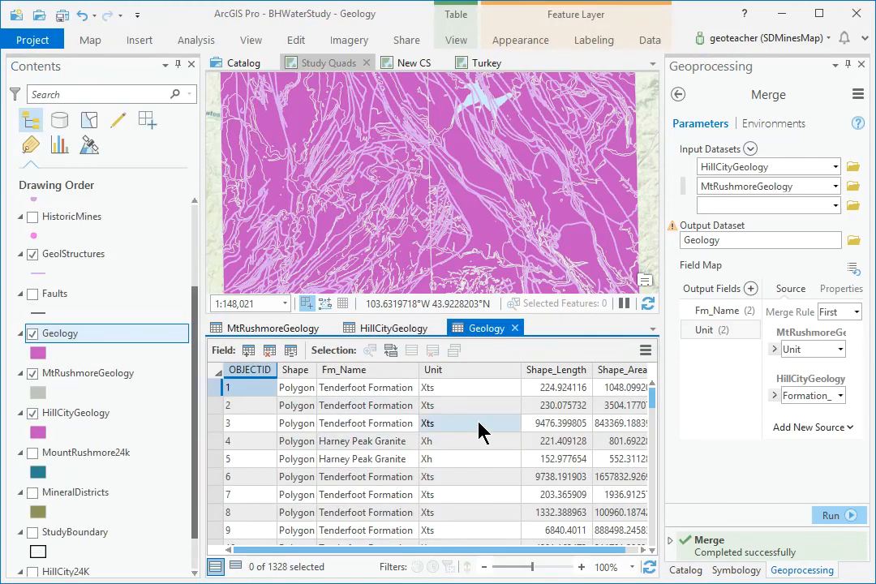
pyautogui.scroll(-8, 478, 432)
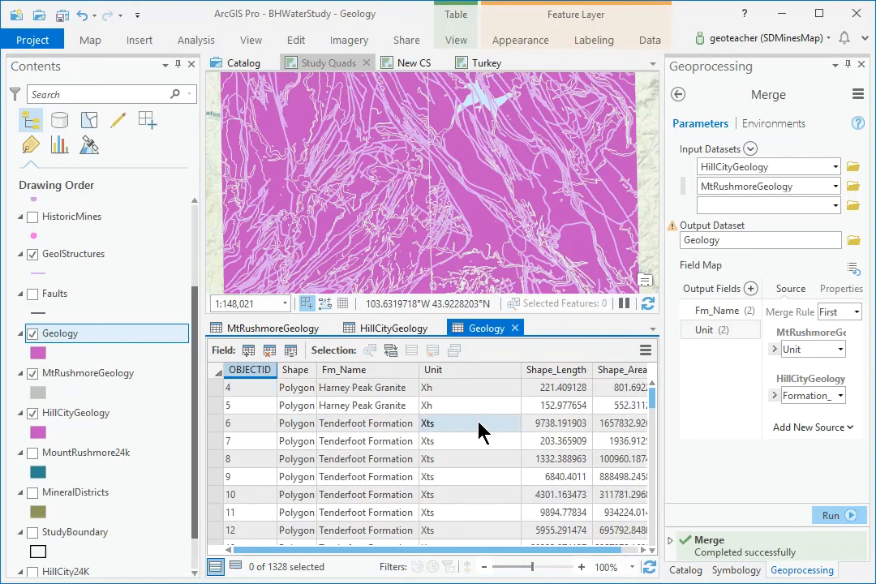
pyautogui.scroll(-5, 478, 432)
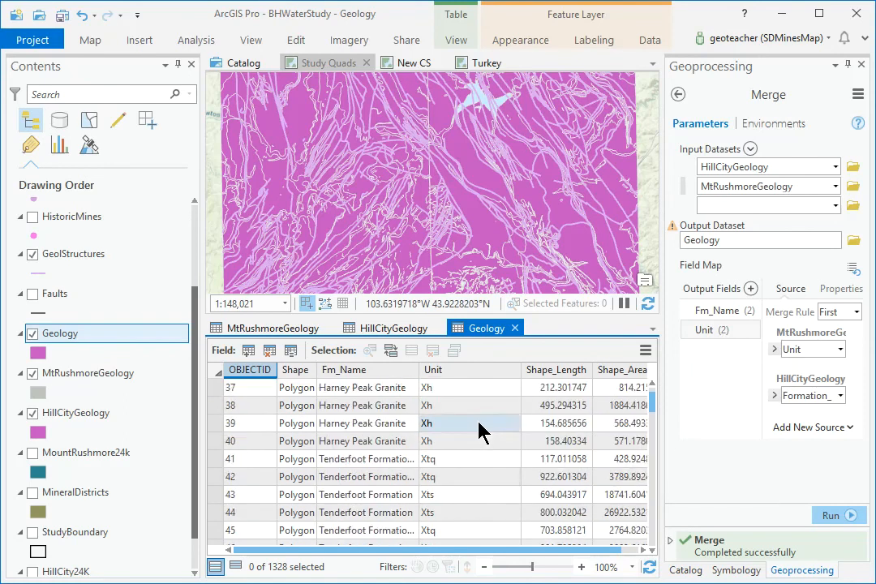
pyautogui.scroll(-4, 478, 432)
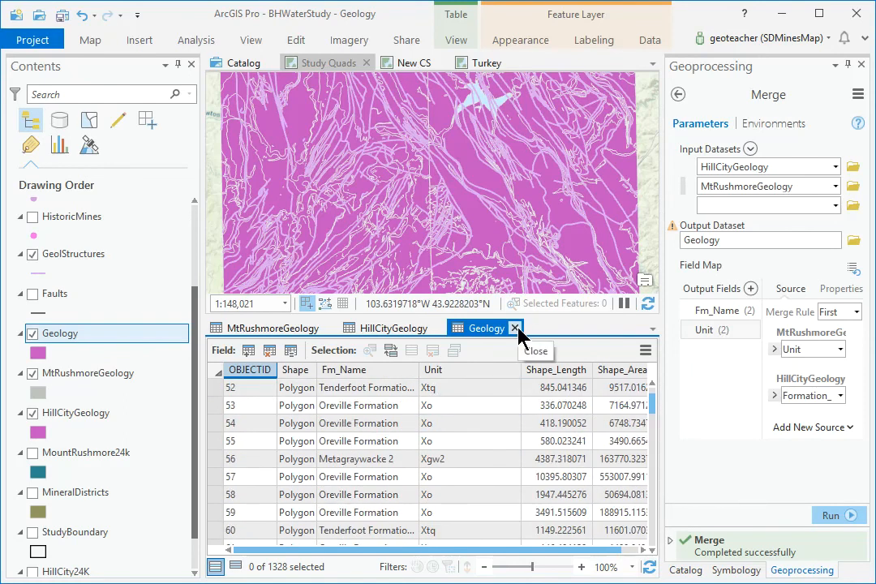
pyautogui.click(515, 329)
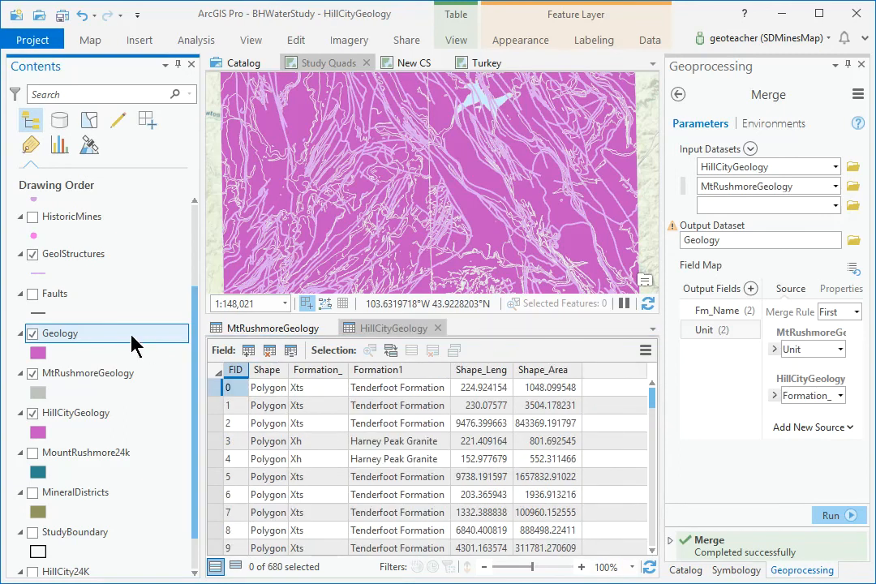
# Remove the HillCityGeology and MtRushmoreGeology layers from the Study Quads map.
pyautogui.rightClick(82, 419)
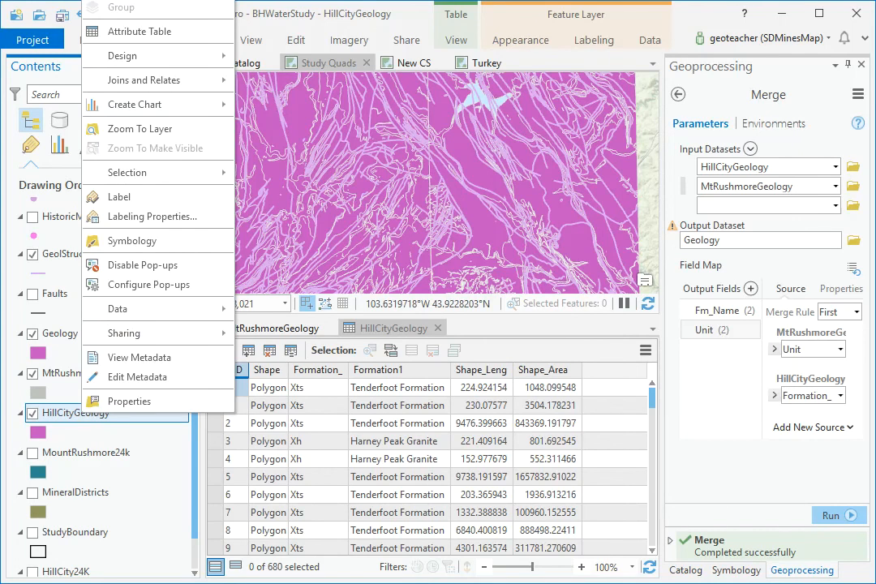
pyautogui.click(122, 0)
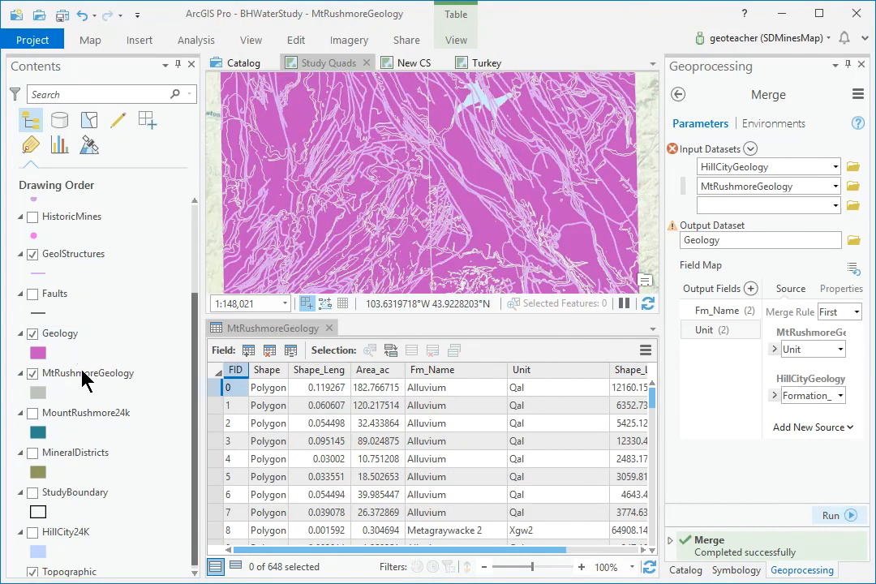
pyautogui.scroll(2, 82, 372)
pyautogui.rightClick(86, 490)
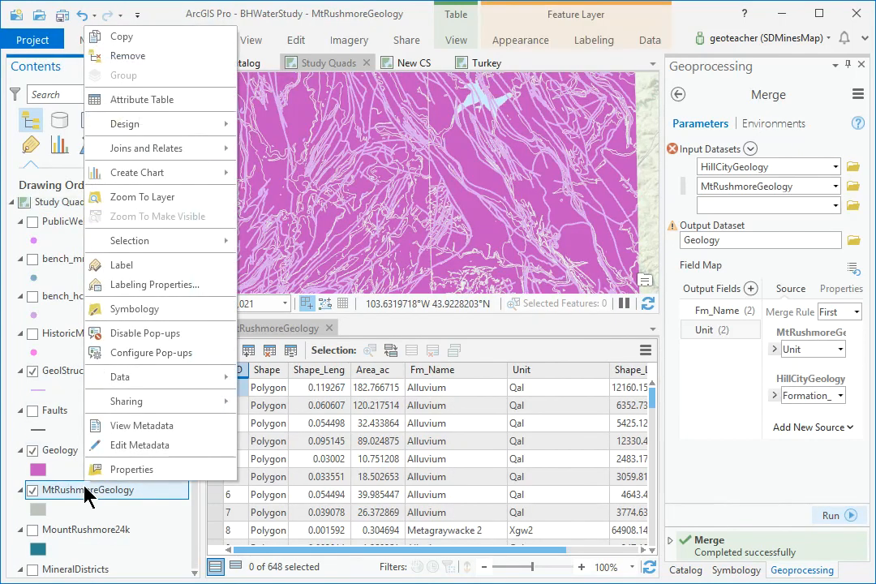
pyautogui.click(124, 56)
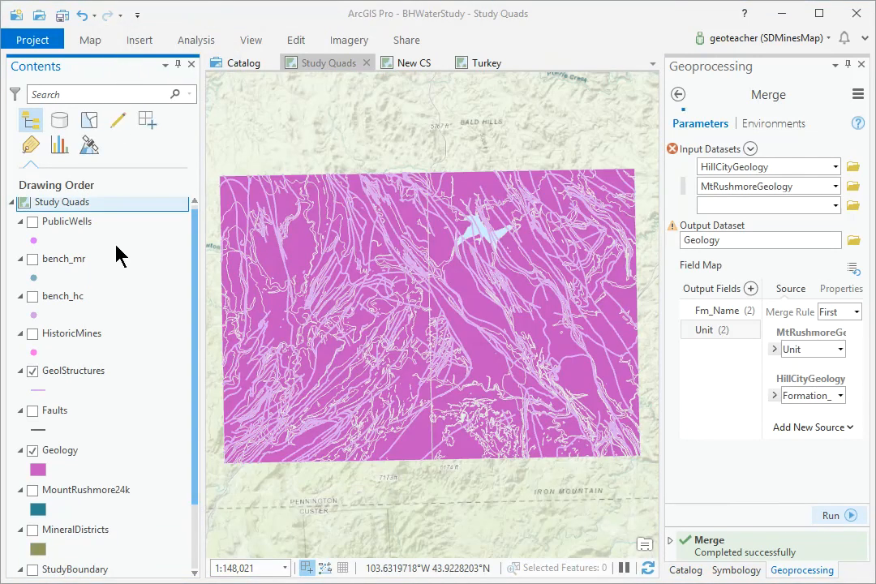
# Symbolize the Geology layer with unique values based on the Unit field.
pyautogui.click(104, 454)
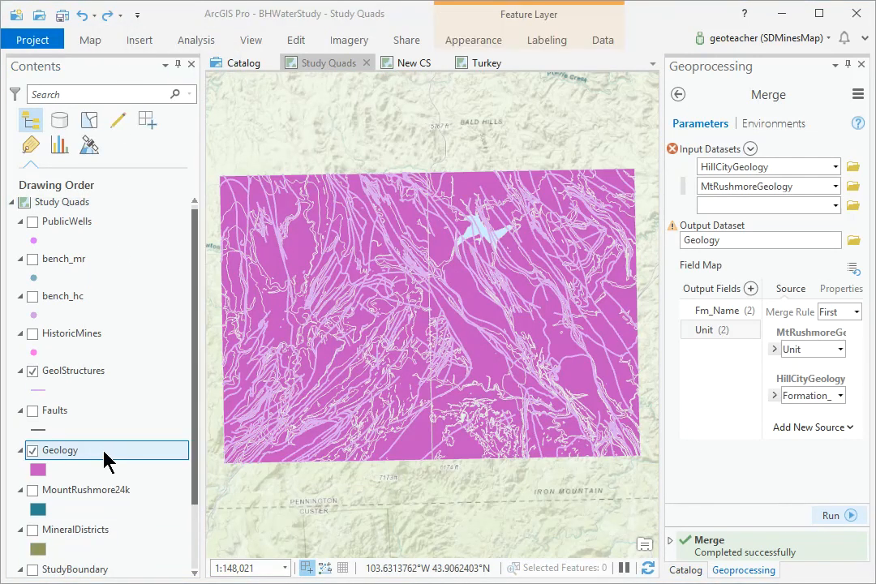
pyautogui.rightClick(104, 456)
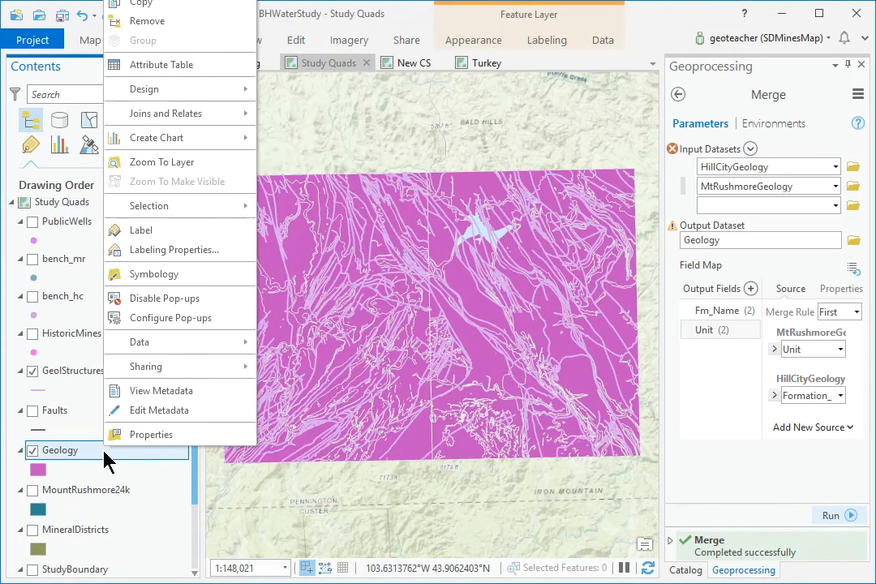
pyautogui.click(165, 275)
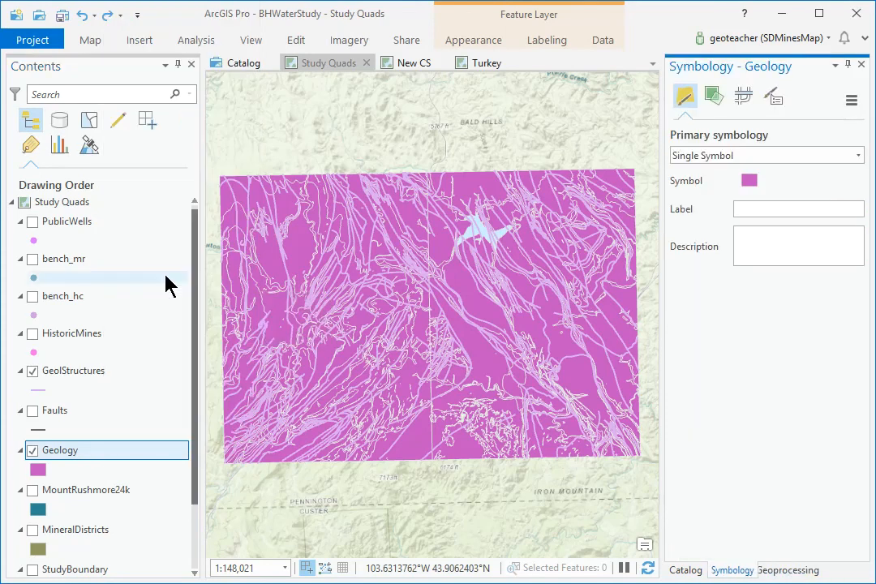
pyautogui.click(858, 157)
pyautogui.click(728, 251)
pyautogui.click(832, 183)
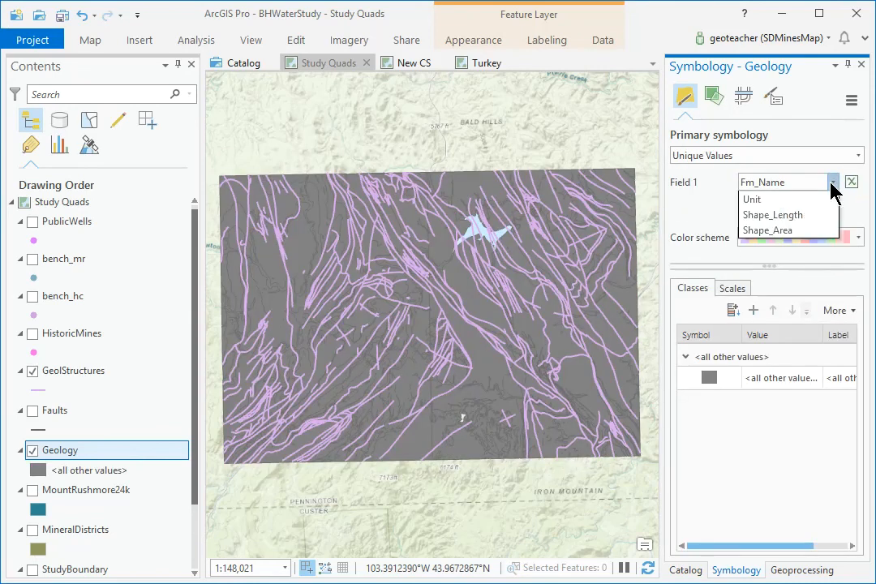
pyautogui.click(787, 215)
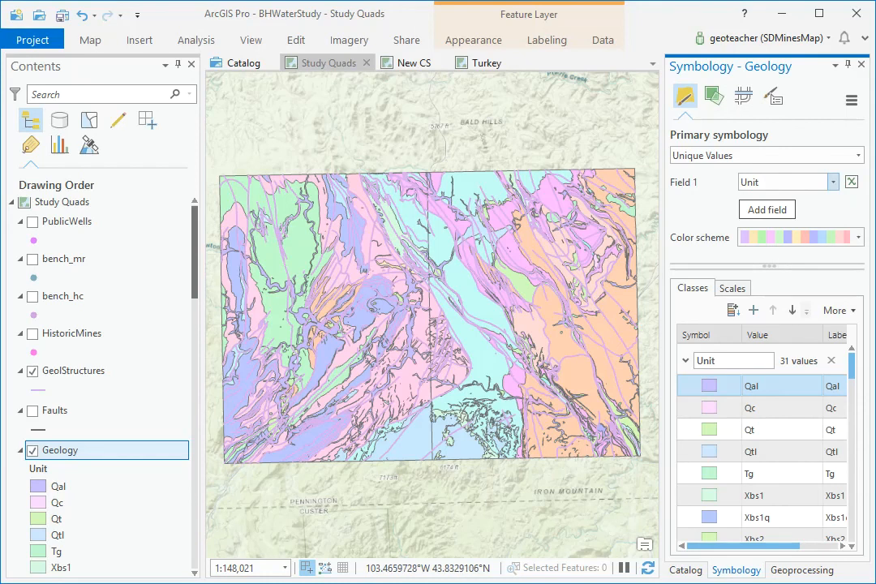
# Search the geoprocessing tools for dissolve, open the Dissolve tool, and set Geology as its input features.
pyautogui.click(799, 569)
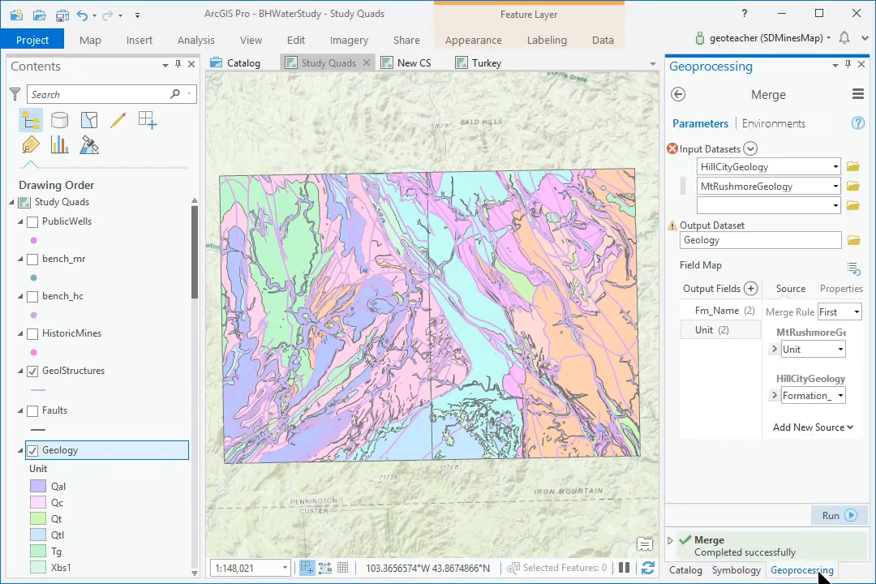
pyautogui.click(679, 94)
pyautogui.click(679, 94)
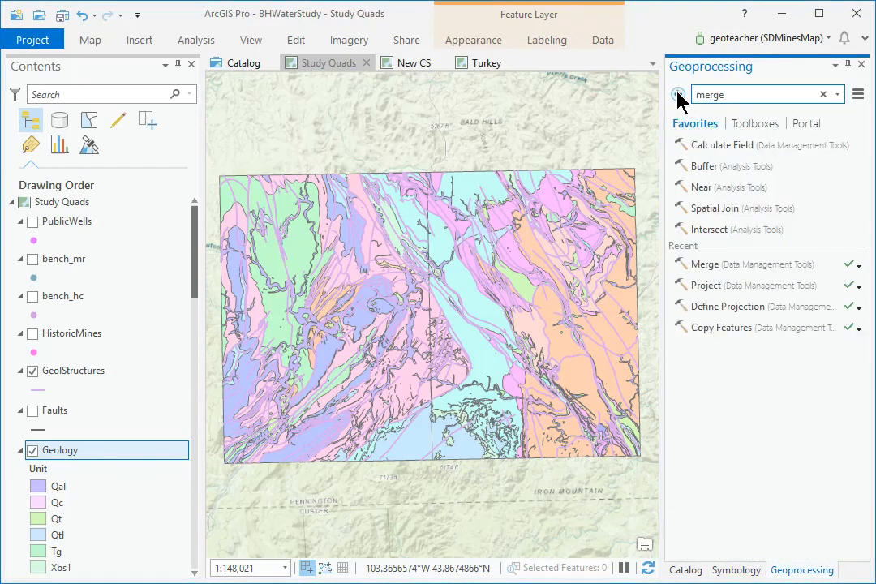
pyautogui.click(743, 94)
pyautogui.write('dis')
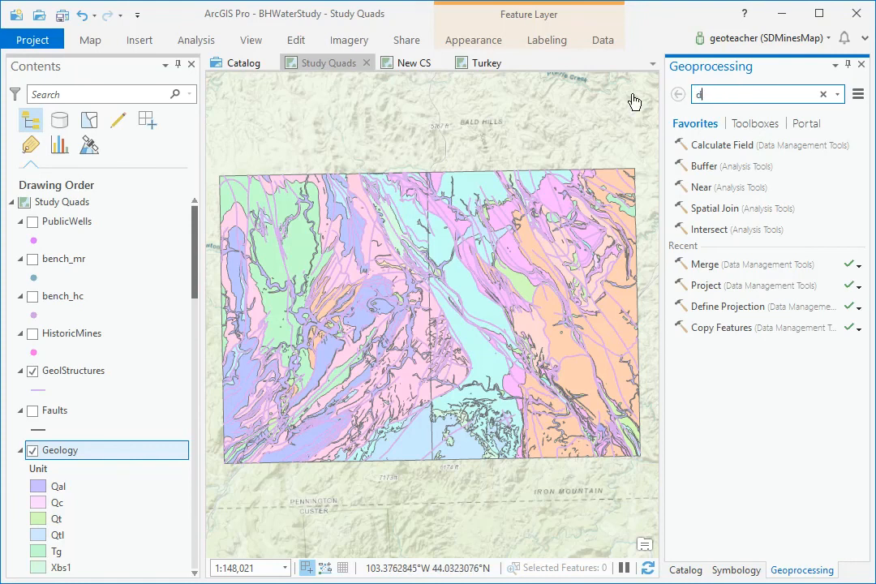
pyautogui.write('solve')
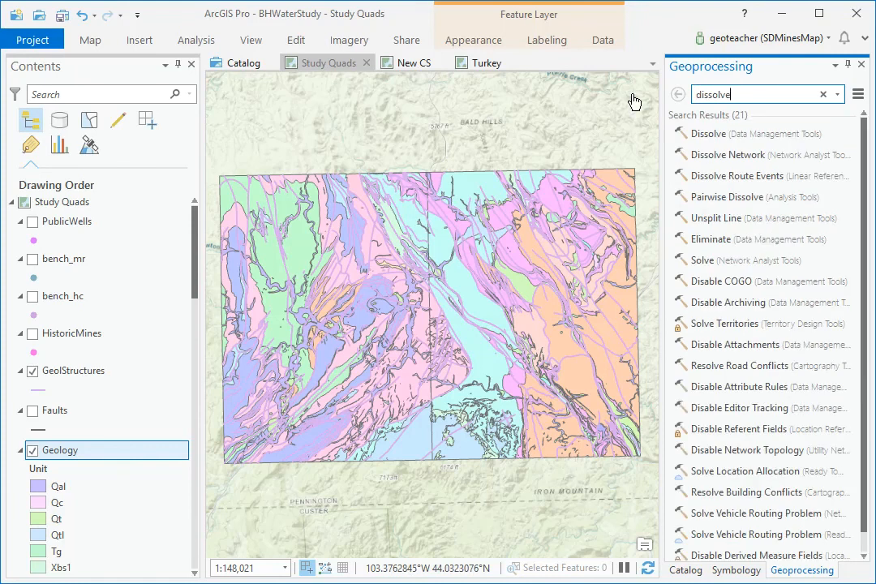
pyautogui.click(702, 138)
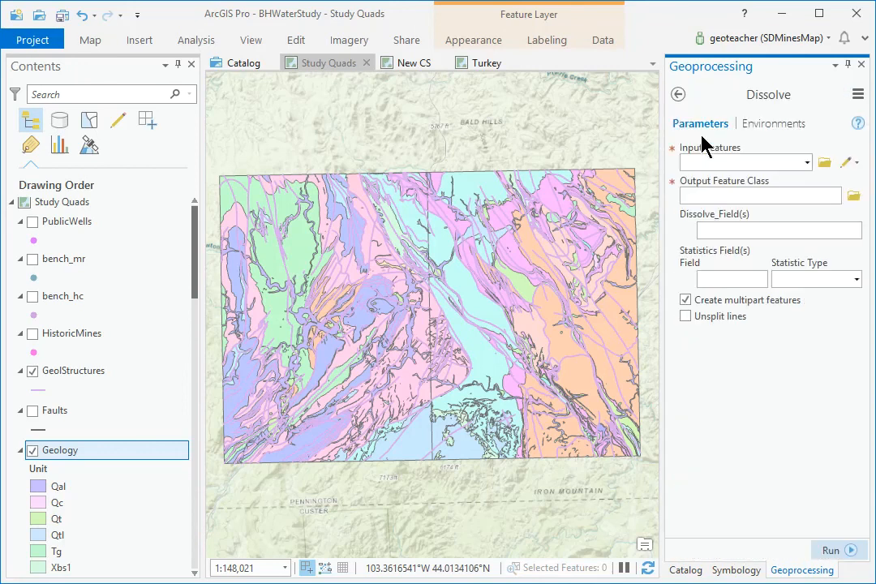
pyautogui.click(806, 162)
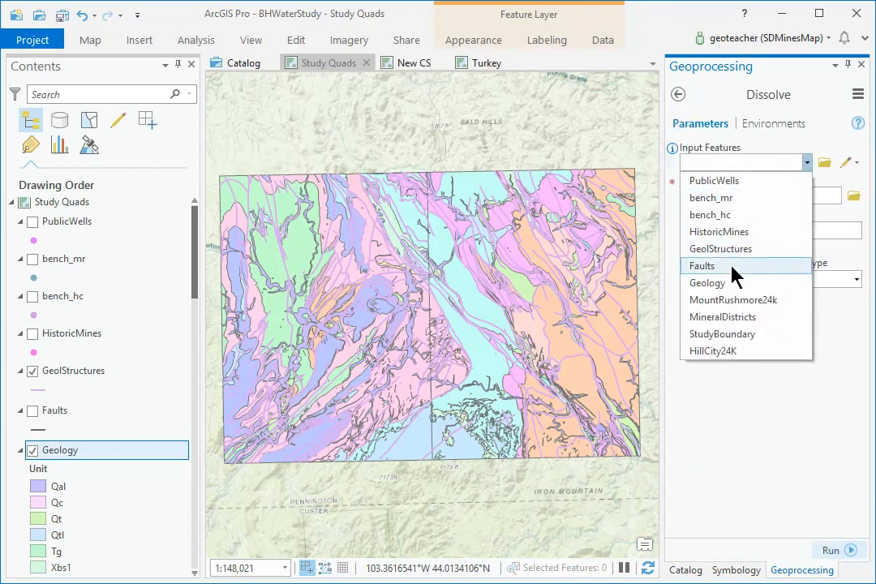
pyautogui.click(724, 283)
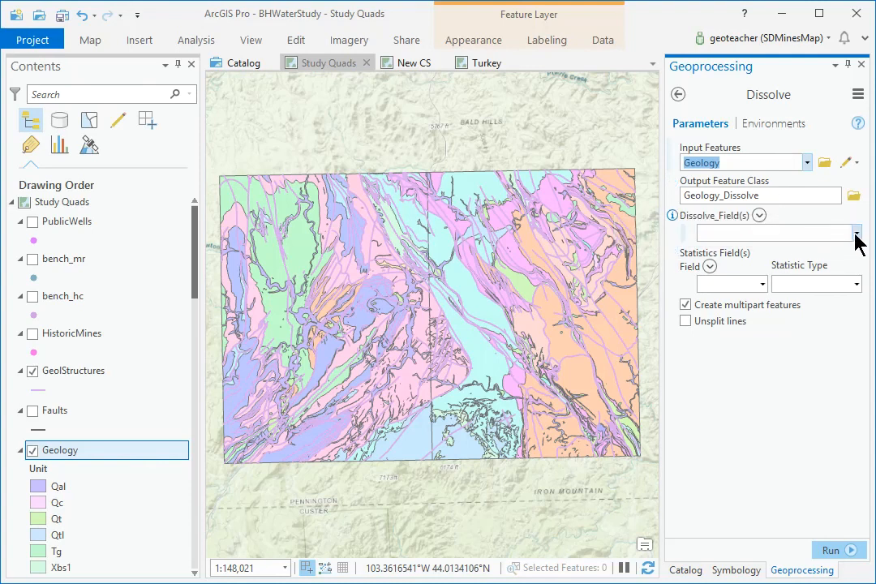
# Dissolve Geology on the Fm_Name and Unit fields without creating multipart features, with output feature class Geology_Dissolve.
pyautogui.click(855, 233)
pyautogui.click(792, 270)
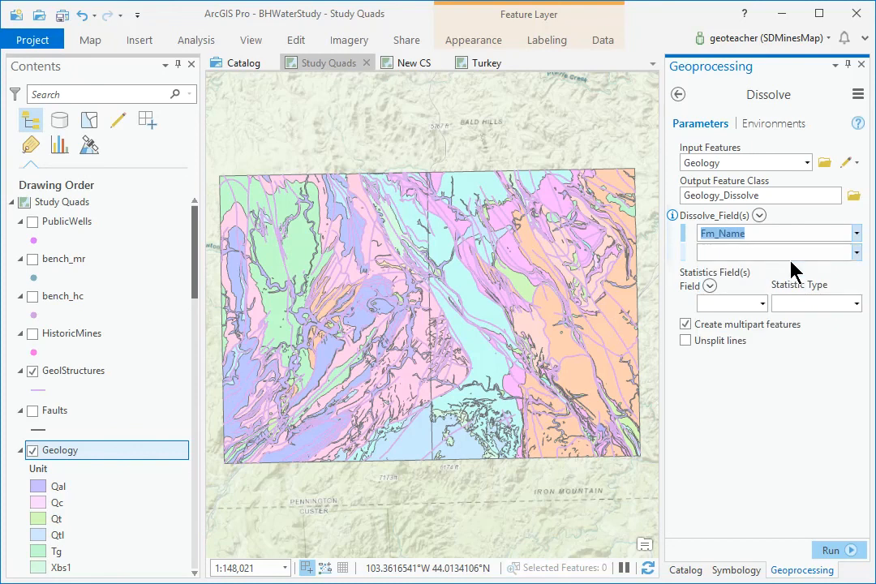
pyautogui.click(855, 252)
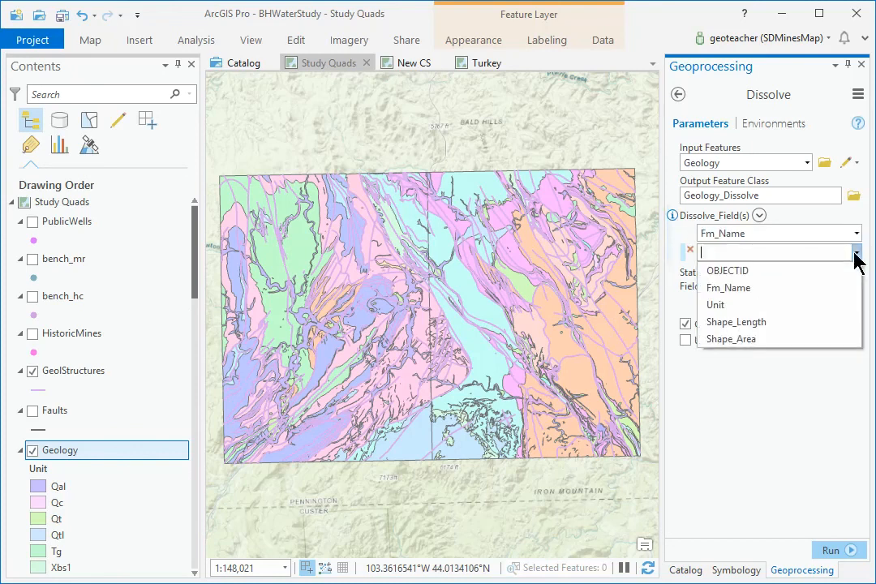
pyautogui.click(730, 305)
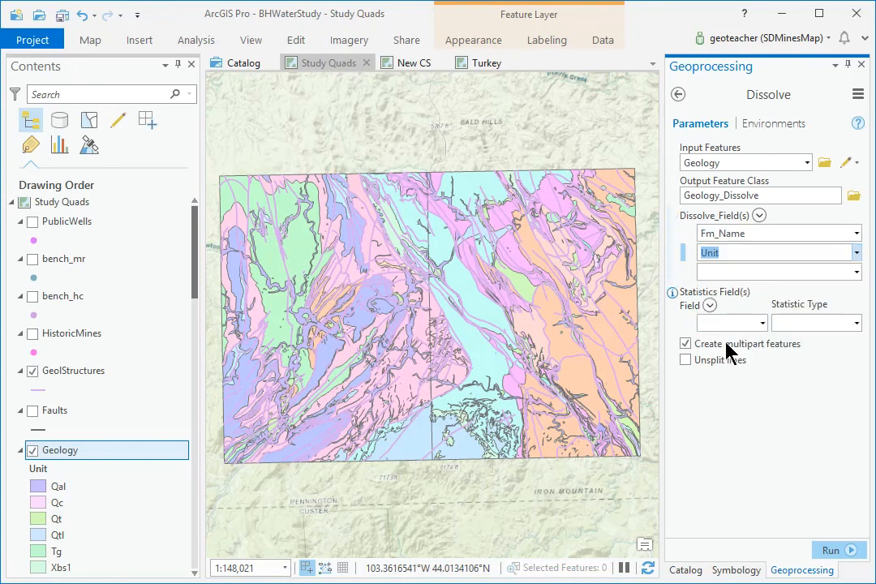
pyautogui.click(686, 343)
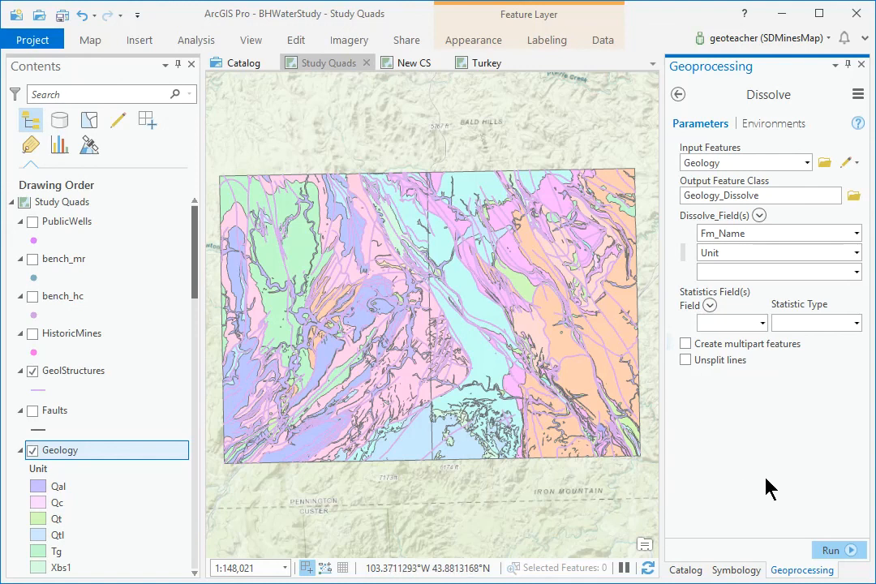
pyautogui.click(828, 552)
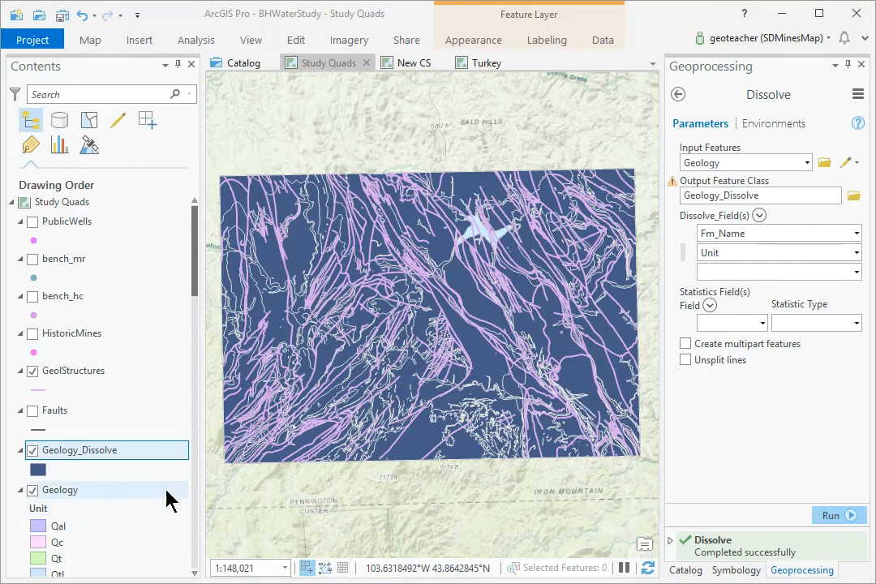
# Symbolize the Geology_Dissolve layer with unique values based on the Unit field.
pyautogui.rightClick(112, 459)
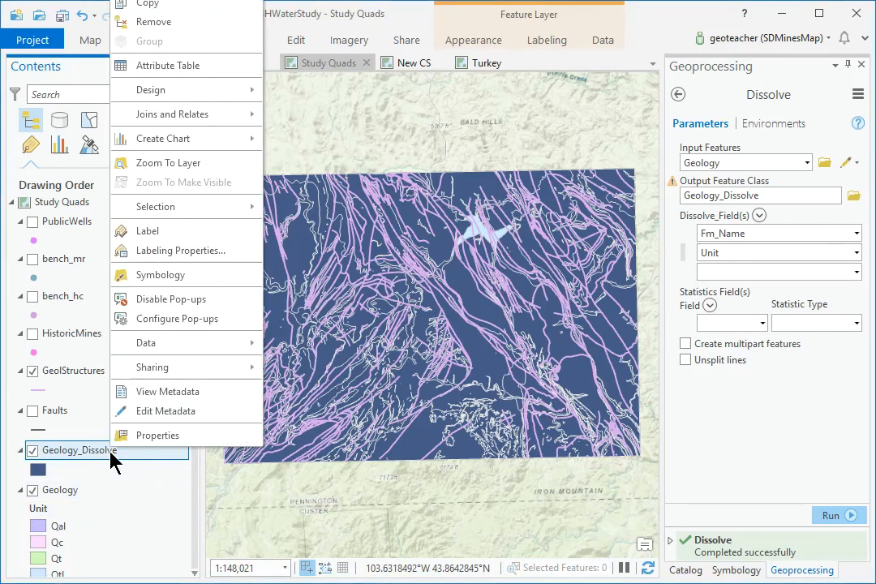
pyautogui.click(162, 274)
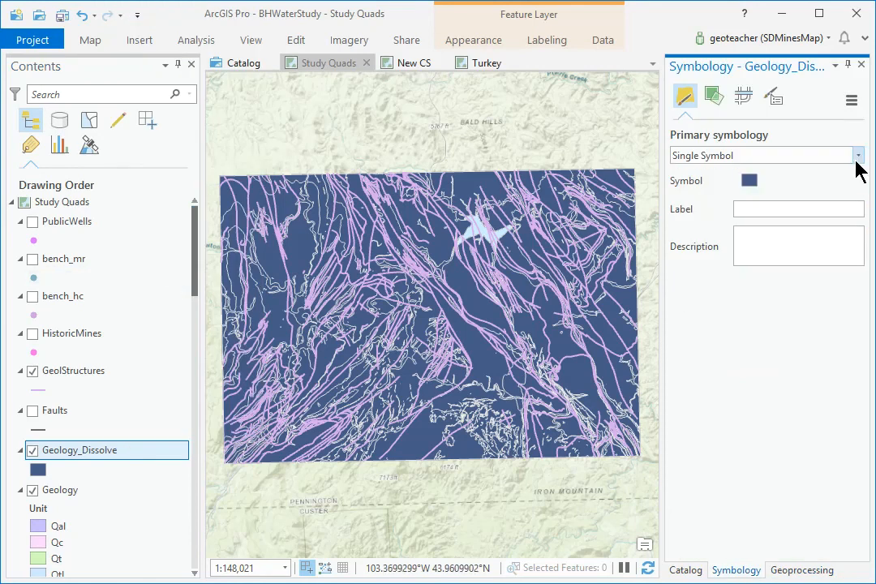
pyautogui.click(856, 162)
pyautogui.click(721, 251)
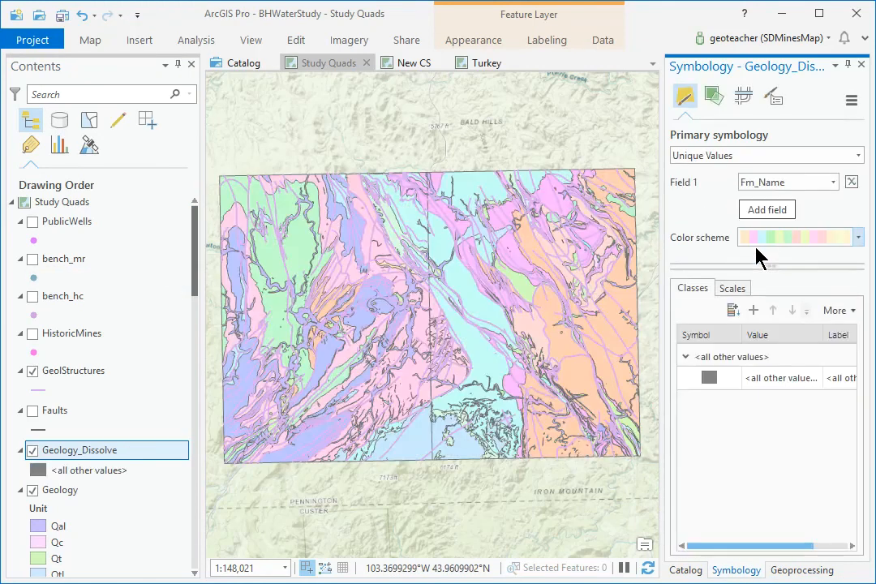
pyautogui.click(833, 183)
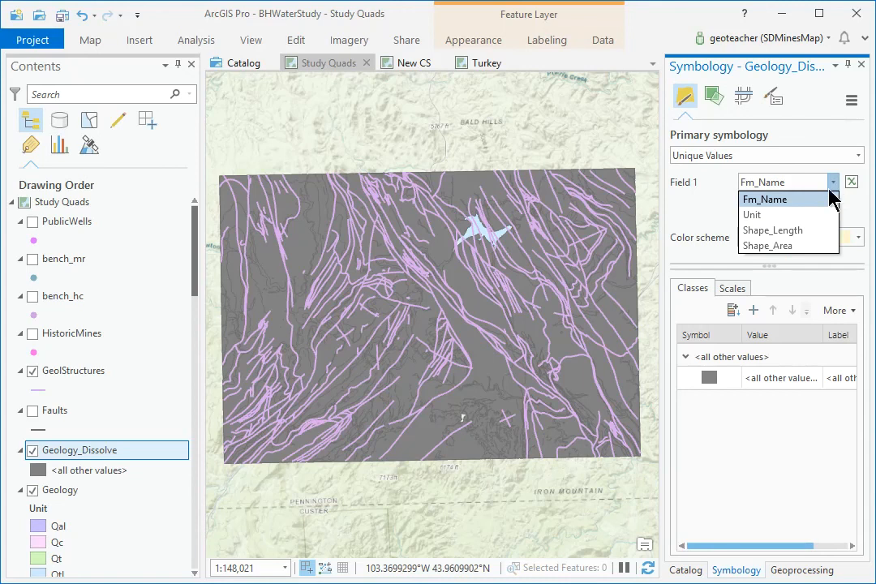
pyautogui.click(802, 215)
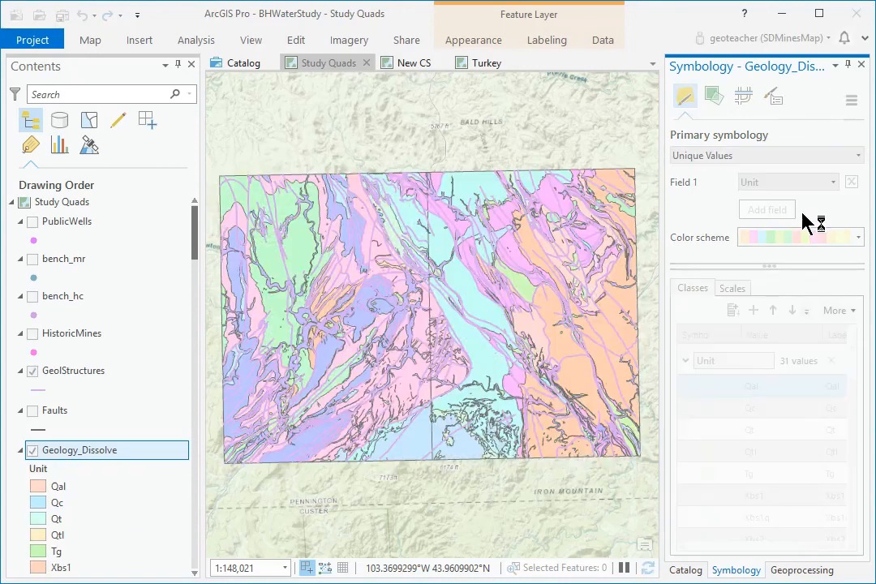